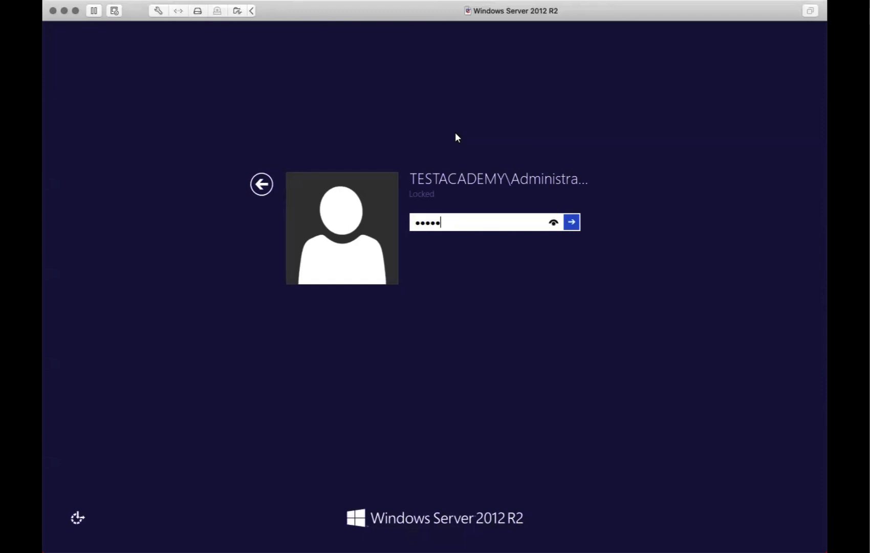
Step: Sign in to the locked Windows Server session by entering the administrator account password
text(•••)
key(Return)
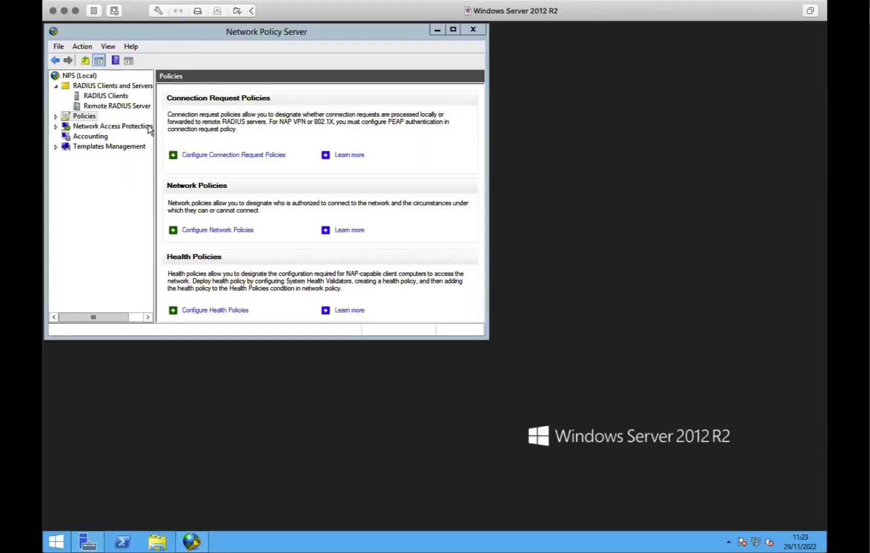
Step: Examine the existing RADIUS server groups, RADIUS clients, connection request policies and network policies, enlarging the console window and tree for readability
click(109, 106)
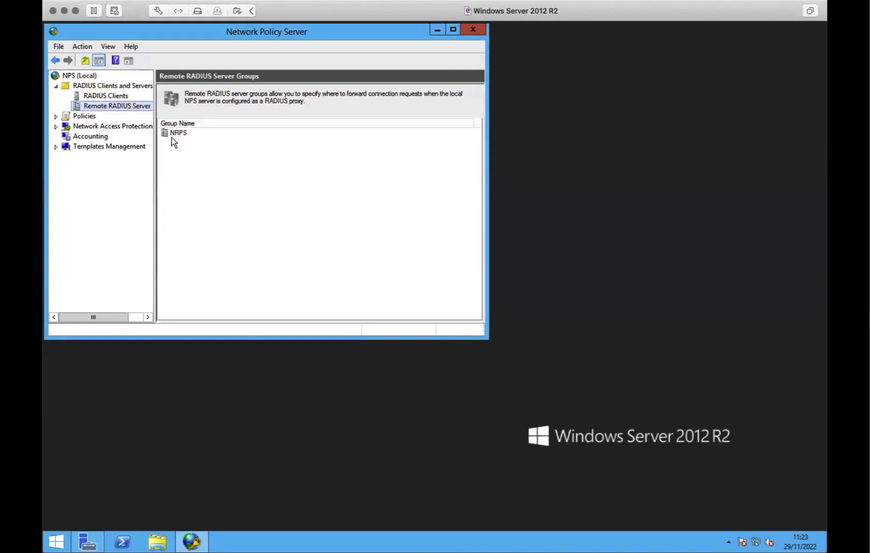
click(120, 96)
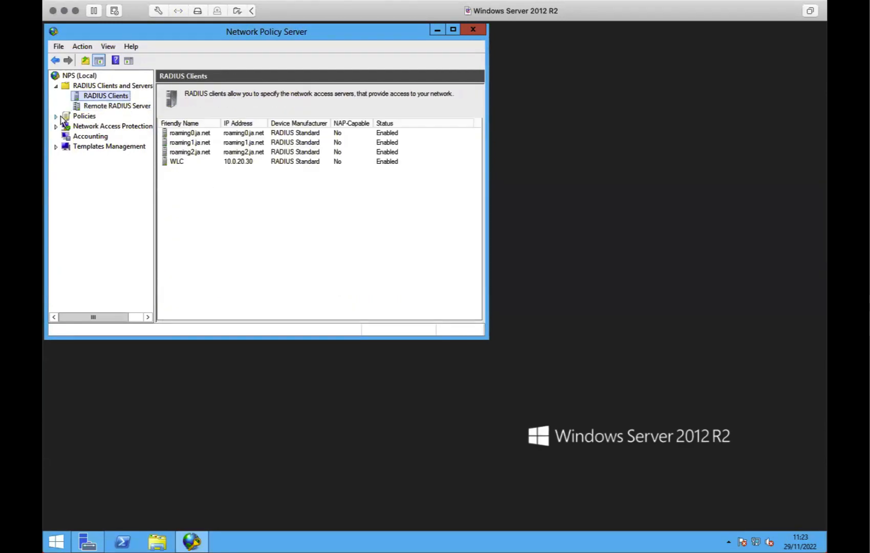
click(57, 117)
drag(155, 149, 205, 149)
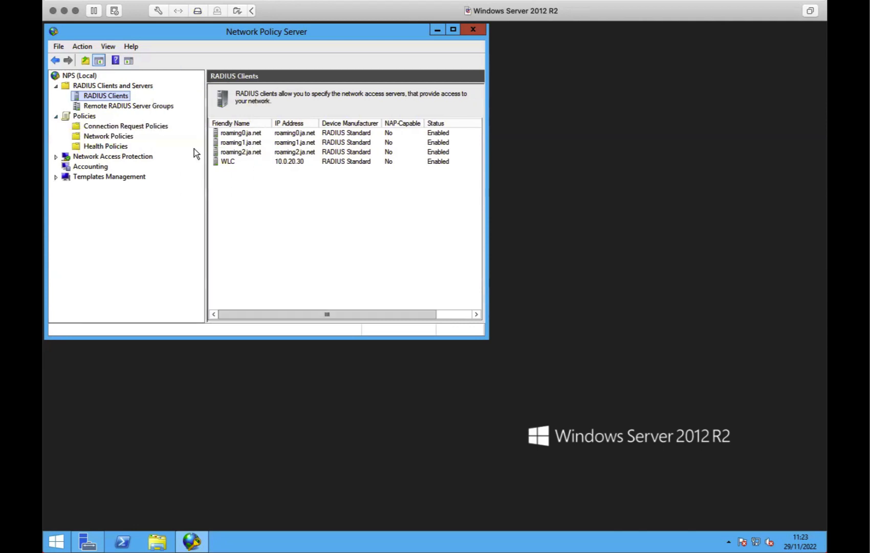
drag(484, 337, 561, 393)
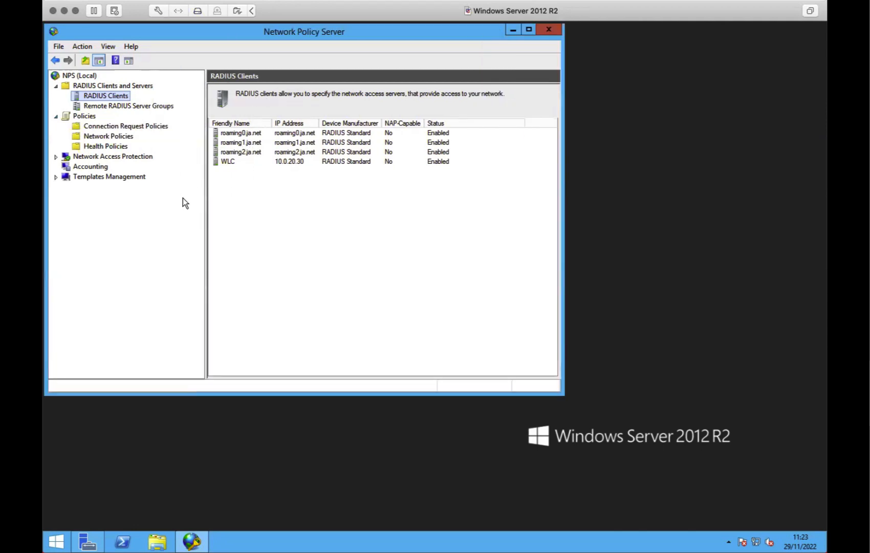
click(142, 127)
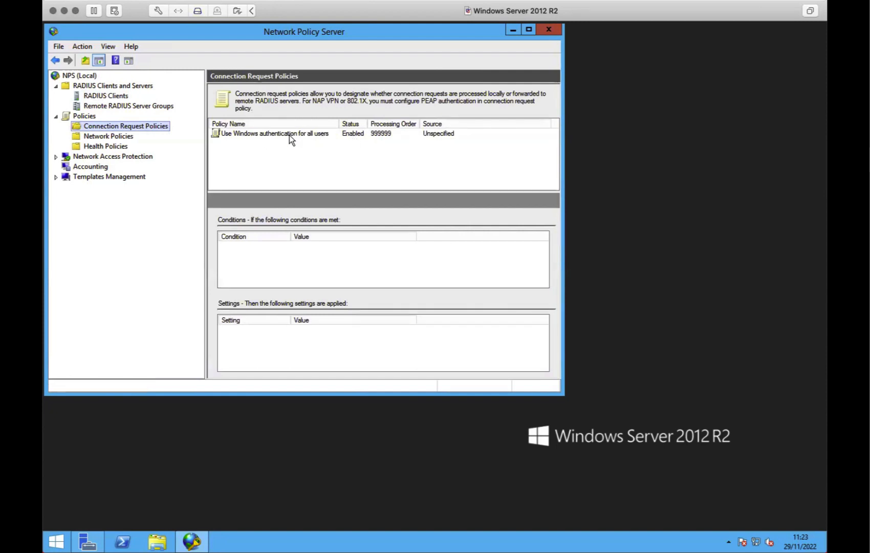
click(114, 137)
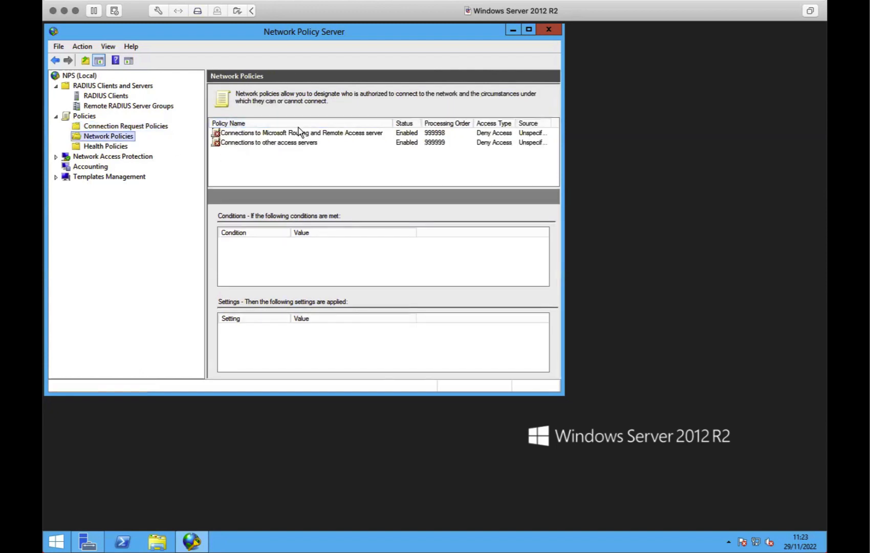
Step: Start a new connection request policy named "Local Users On Campus" and proceed to its conditions
click(114, 128)
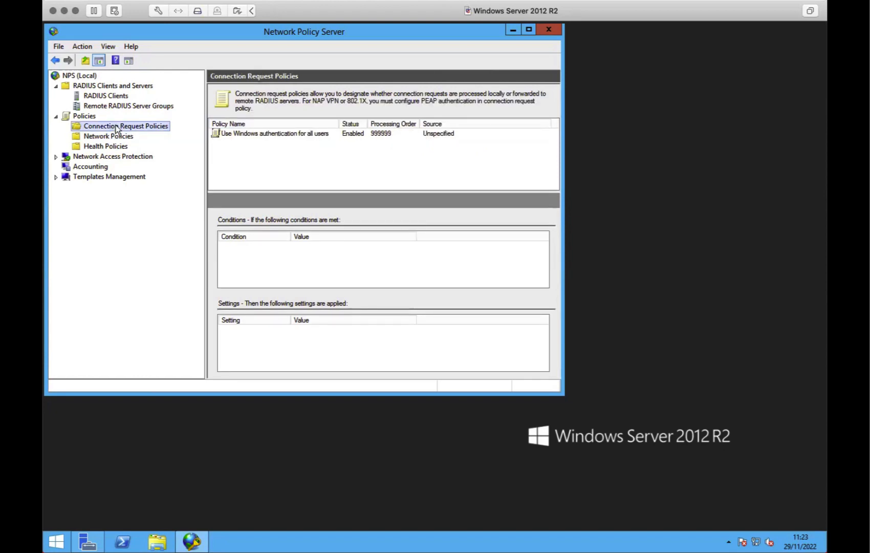
right_click(117, 129)
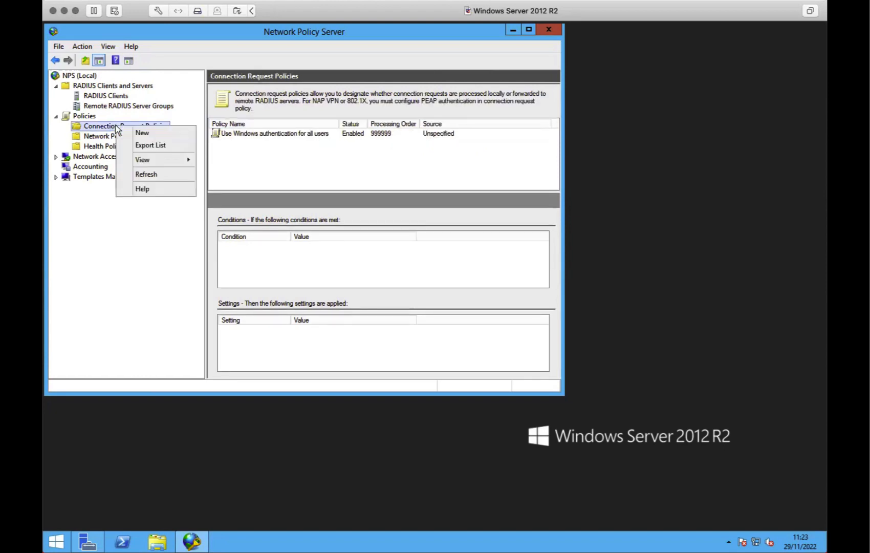
click(157, 134)
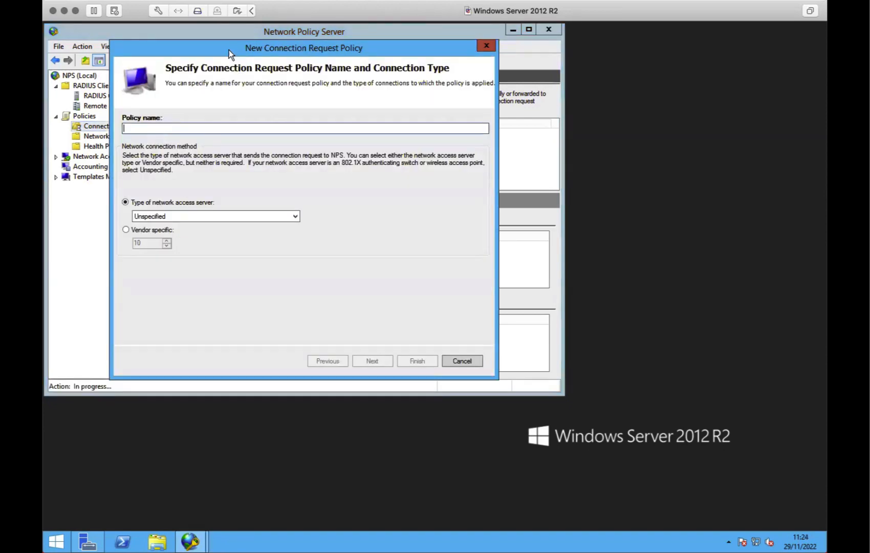
drag(229, 49, 418, 81)
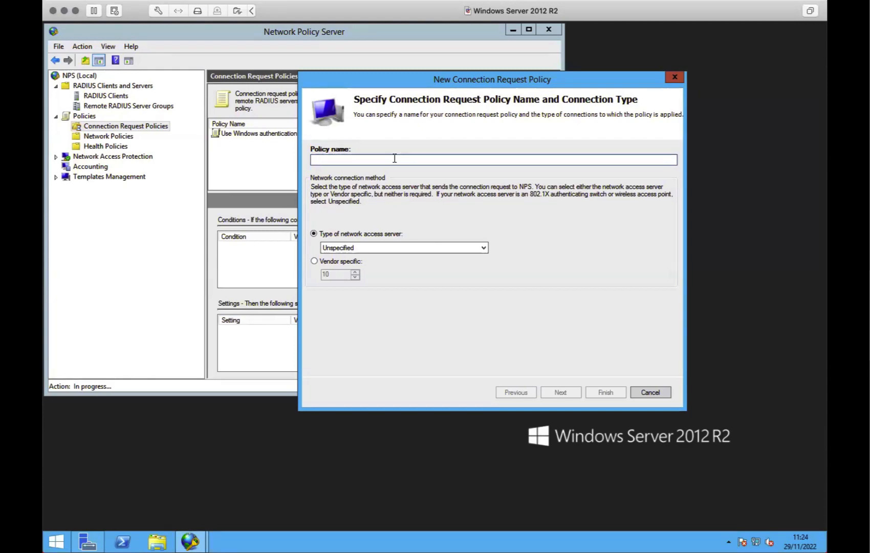
text(Local Us)
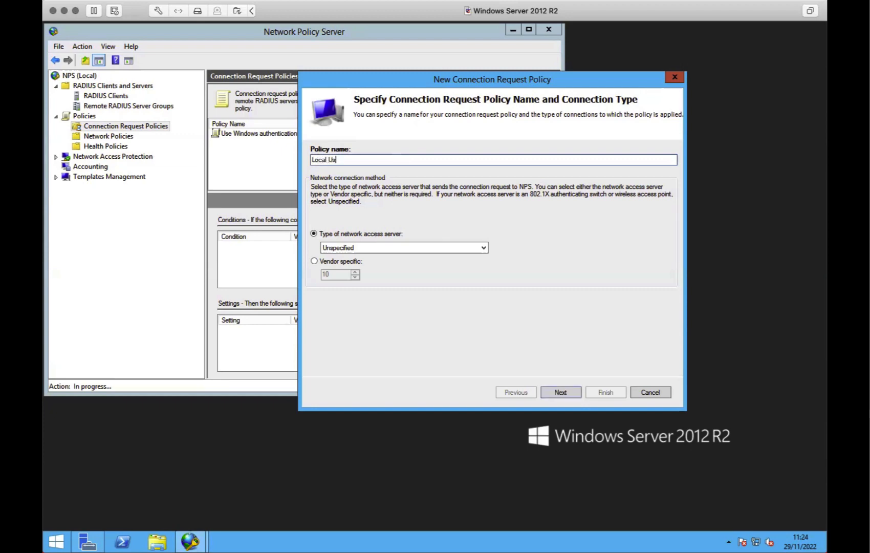
text(ers On Campus)
click(561, 392)
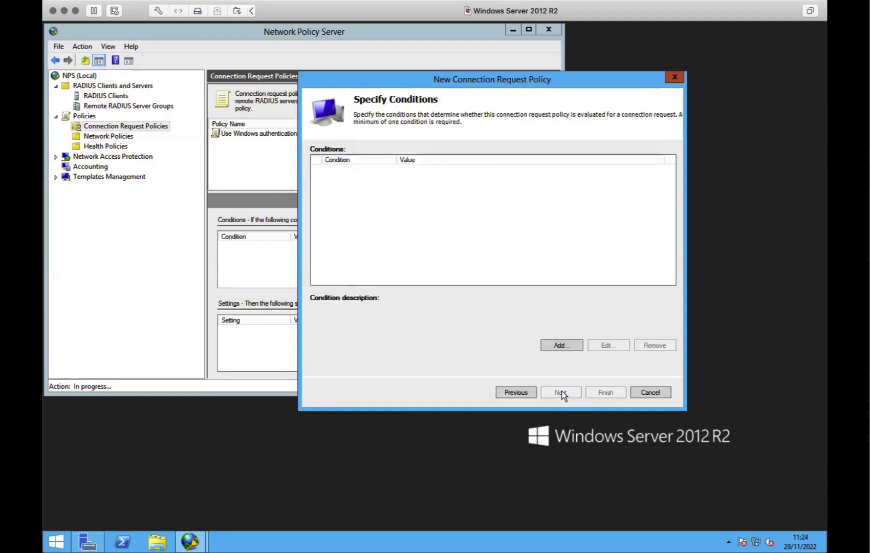
Step: Add a User Name condition to the policy with the pattern @{1}domain\.ac\.uk$
click(560, 346)
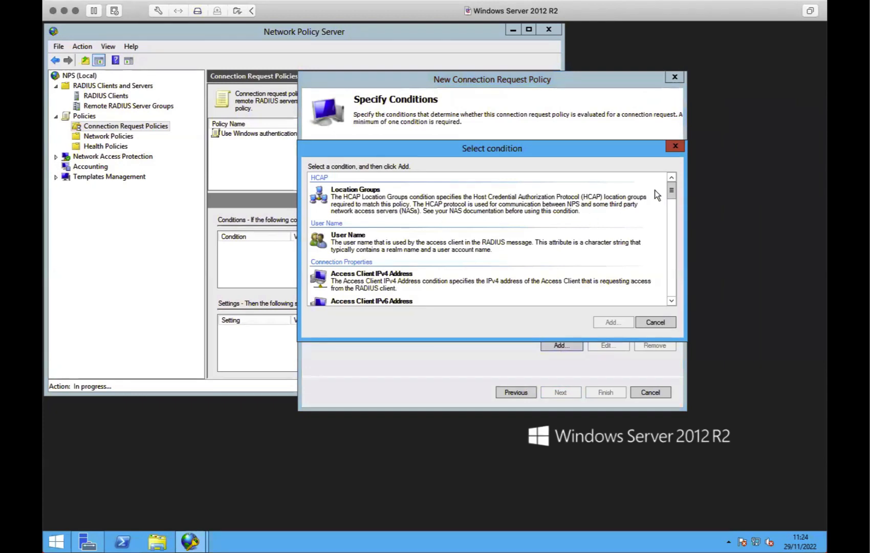
drag(670, 192, 671, 199)
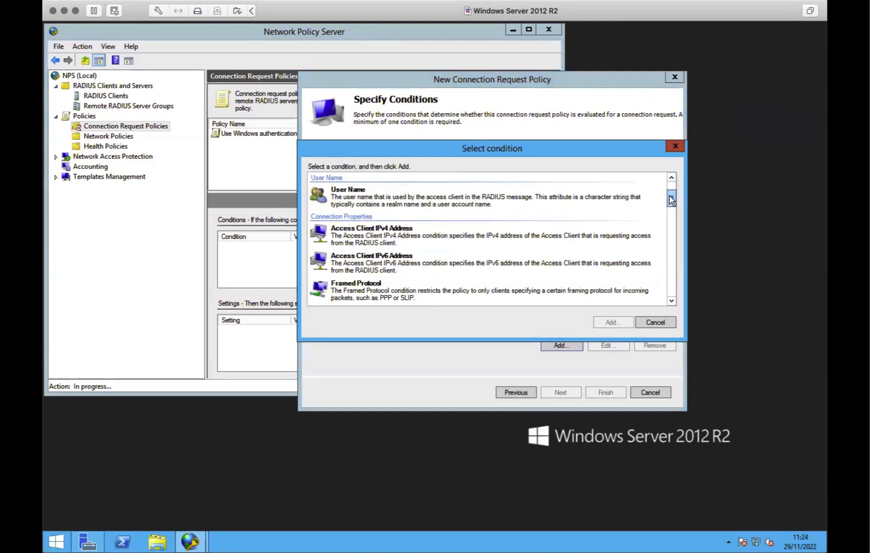
click(417, 202)
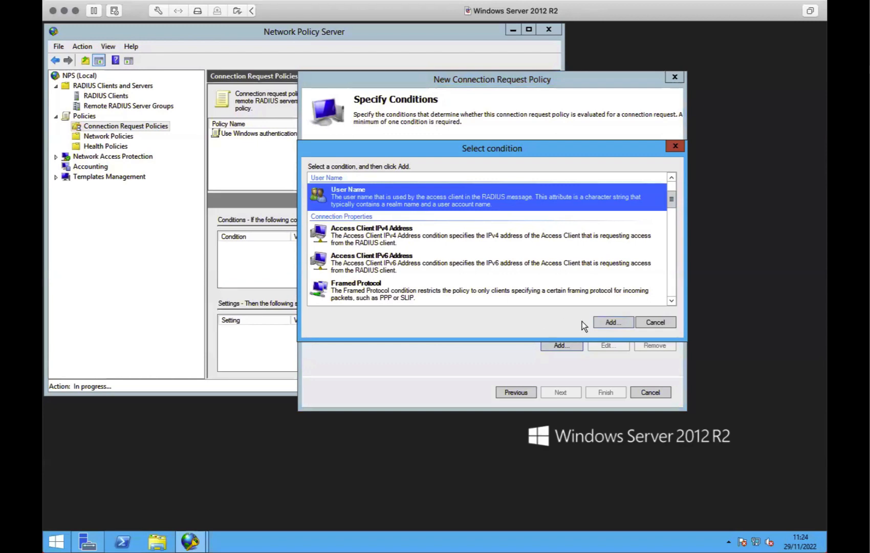
click(601, 320)
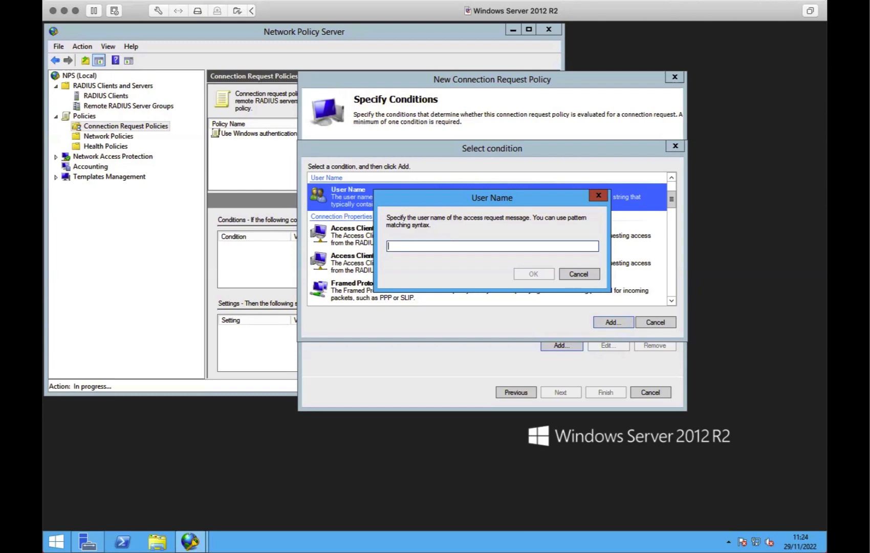
text(*)
key(BackSpace)
text(@)
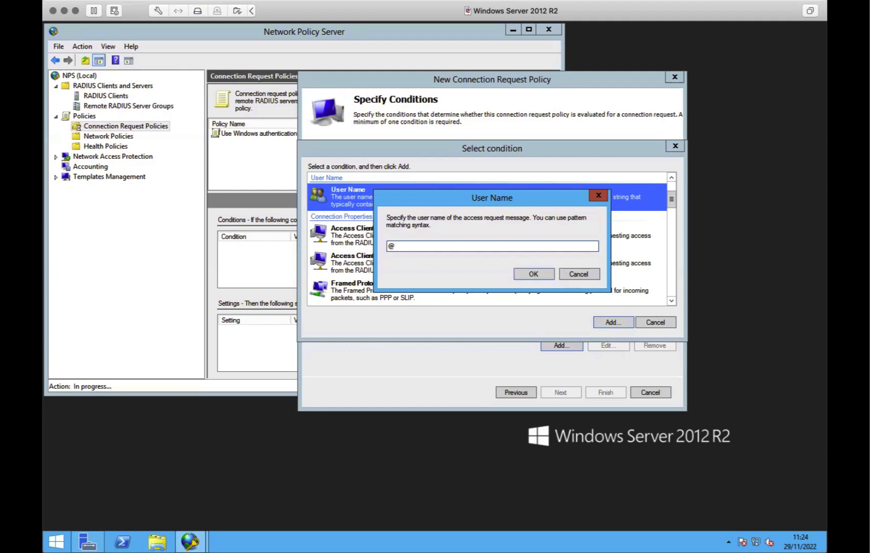
text({1})
text(domain\.ac\.uk$)
Step: Insert the optional group (student\.)? before "domain" in the user name pattern and confirm the condition
key(Left)
key(Left)
key(Left)
key(Left)
key(Left)
key(Left)
key(Left)
key(Left)
key(Left)
key(Left)
key(Left)
key(Left)
key(Left)
key(Left)
key(Left)
key(Left)
key(Left)
key(Left)
key(Left)
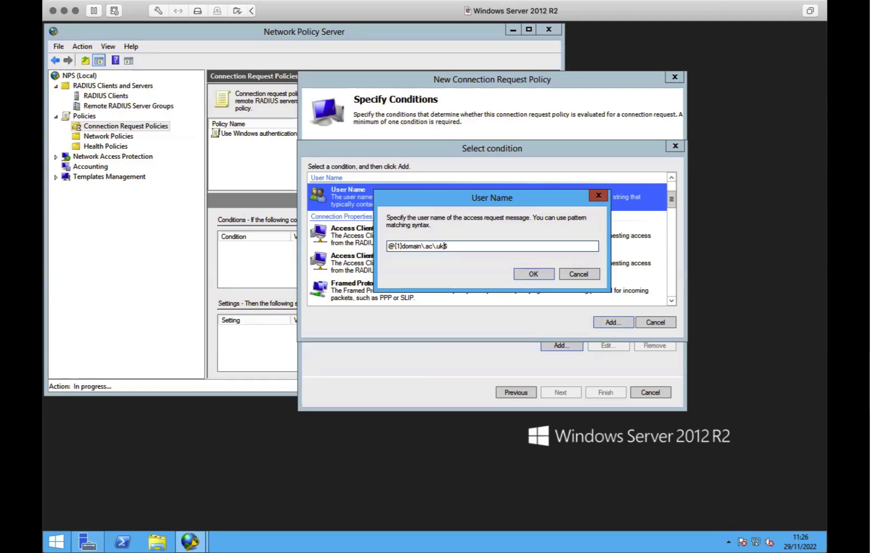
key(Right)
key(Right)
key(Right)
key(Right)
text(()
text())
text(student)
text(\.)
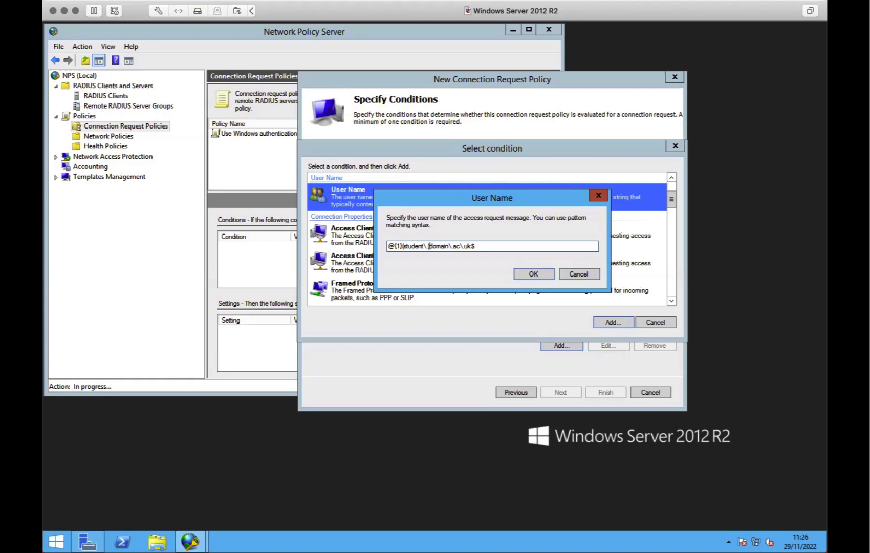
text(?)
click(528, 273)
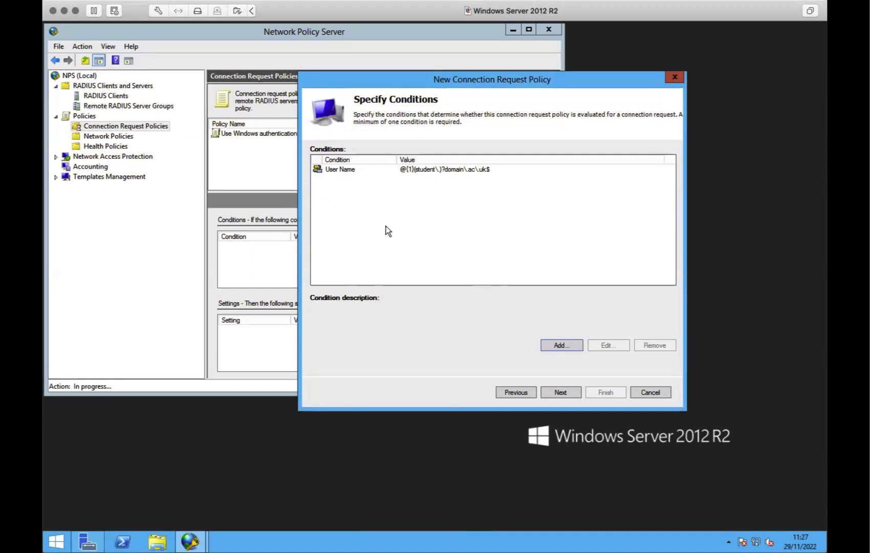
Step: Keep authentication on this server, override the network policy authentication settings, and add Microsoft: Protected EAP (PEAP) as an EAP type
click(559, 392)
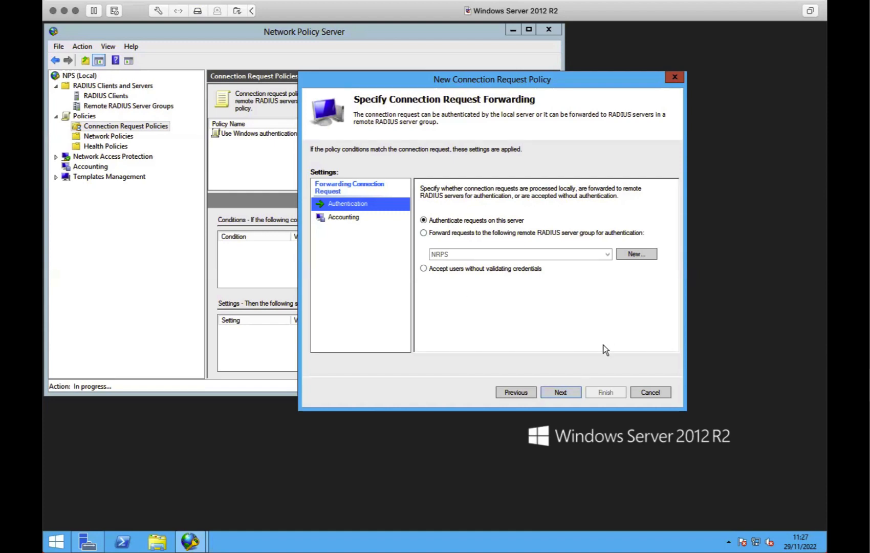
click(563, 392)
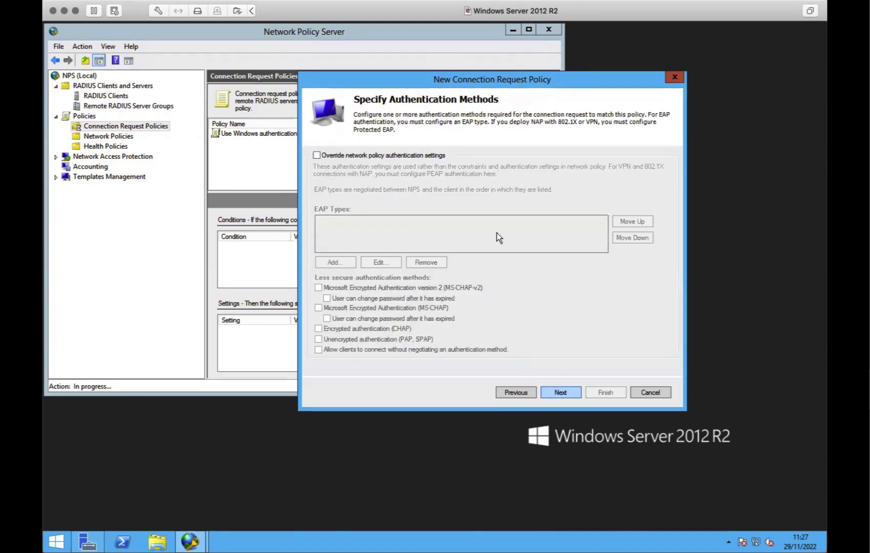
click(406, 154)
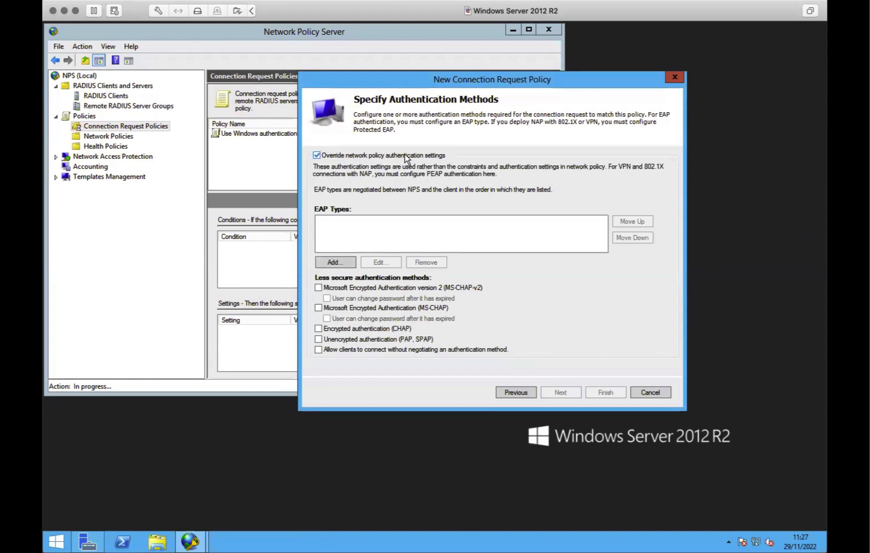
click(342, 262)
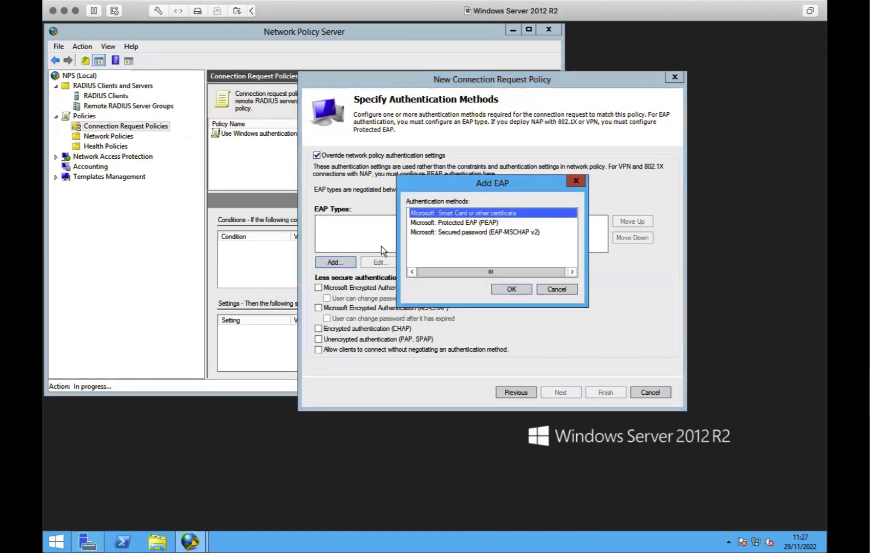
click(491, 224)
click(511, 288)
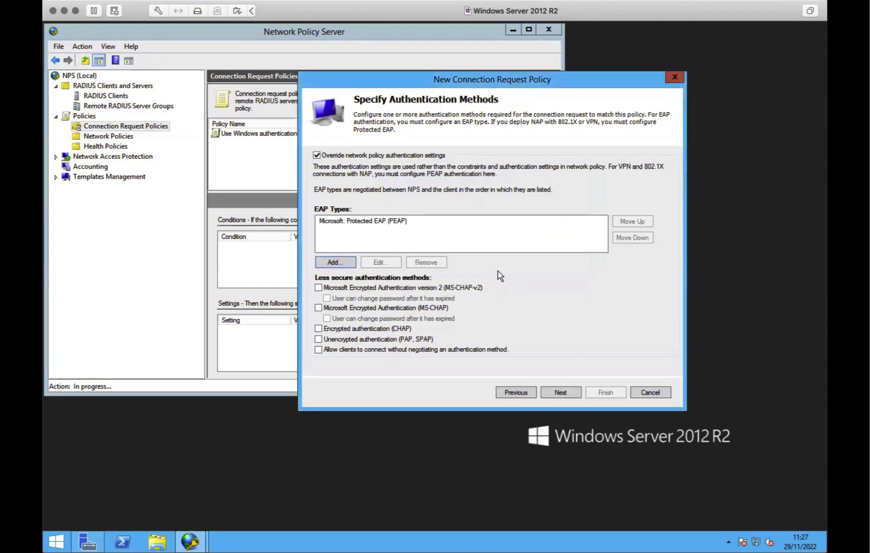
Step: In the Protected EAP properties, keep the eduroam.domain.ac.uk certificate and disable Enforce Network Access Protection
click(379, 220)
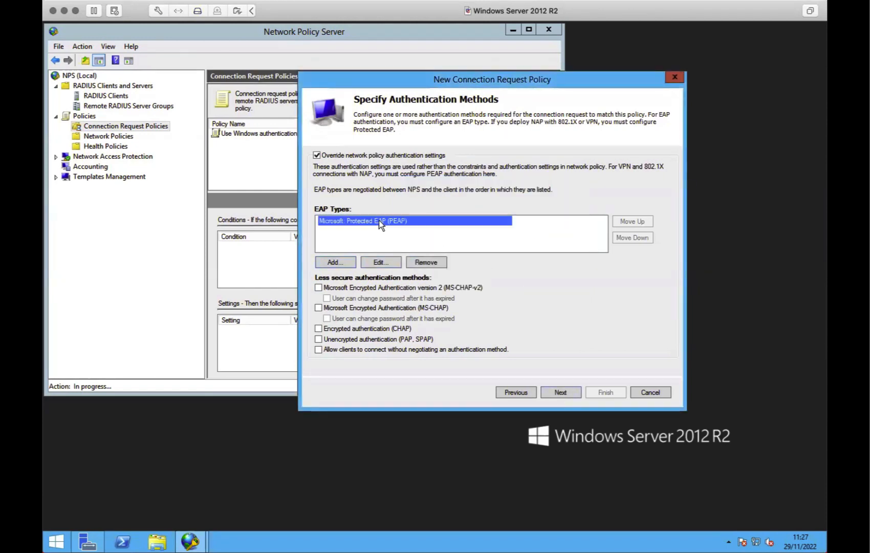
click(392, 264)
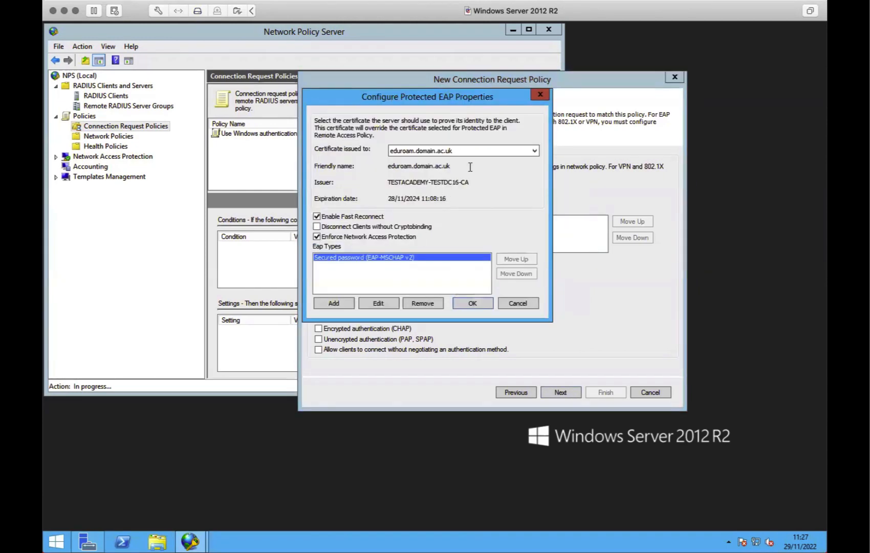
click(466, 152)
click(468, 148)
click(358, 236)
Step: For EAP-MSCHAP v2, disallow changing expired passwords and set authentication retries to 0, then confirm the Protected EAP properties
click(381, 304)
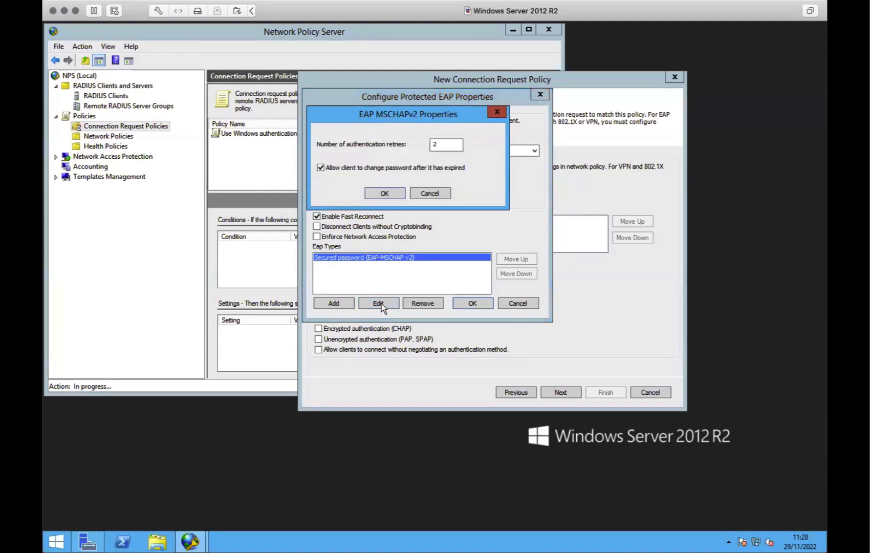
click(380, 166)
double_click(443, 143)
text(0)
click(396, 194)
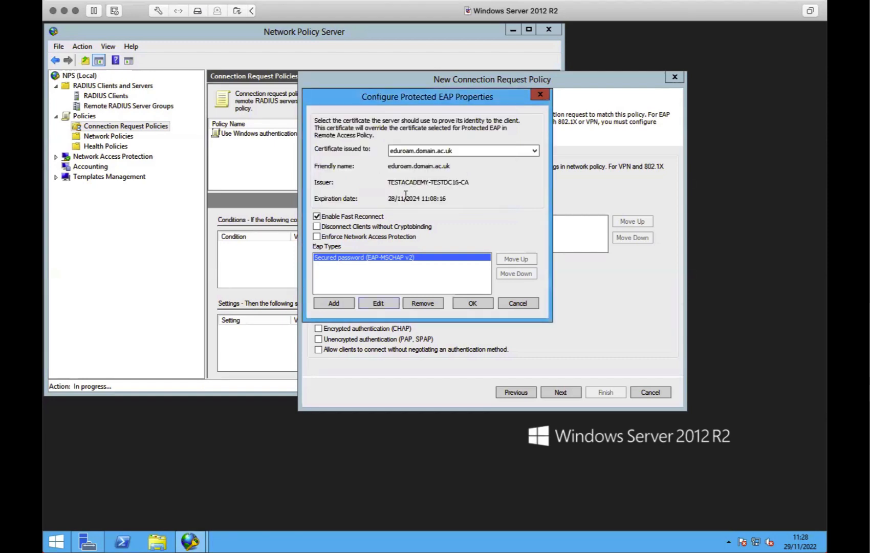
click(472, 303)
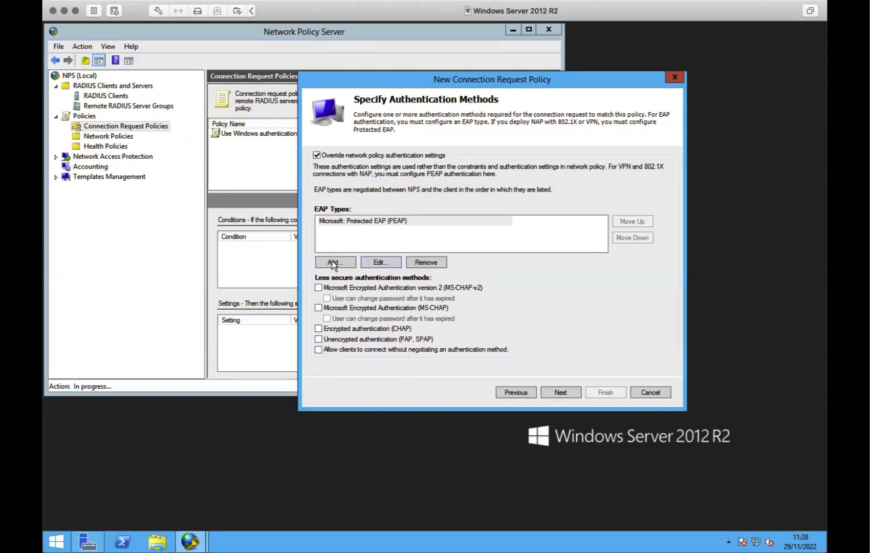
Step: Proceed to the policy summary without adding any realm name rules or standard or vendor-specific RADIUS attributes
click(560, 391)
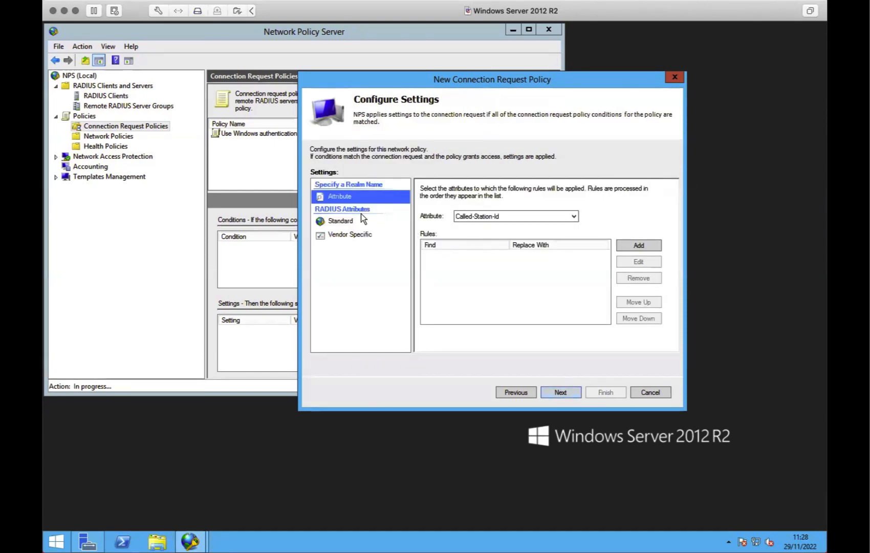
click(350, 235)
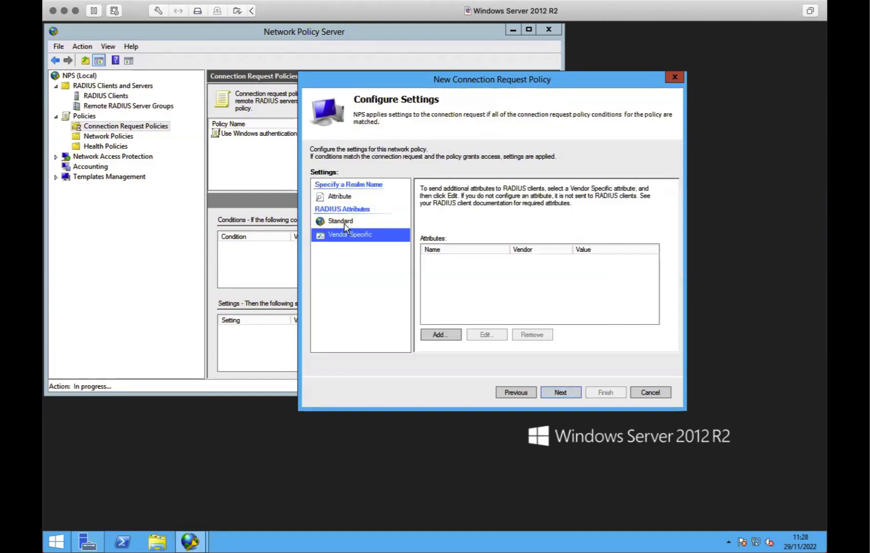
click(346, 222)
click(350, 196)
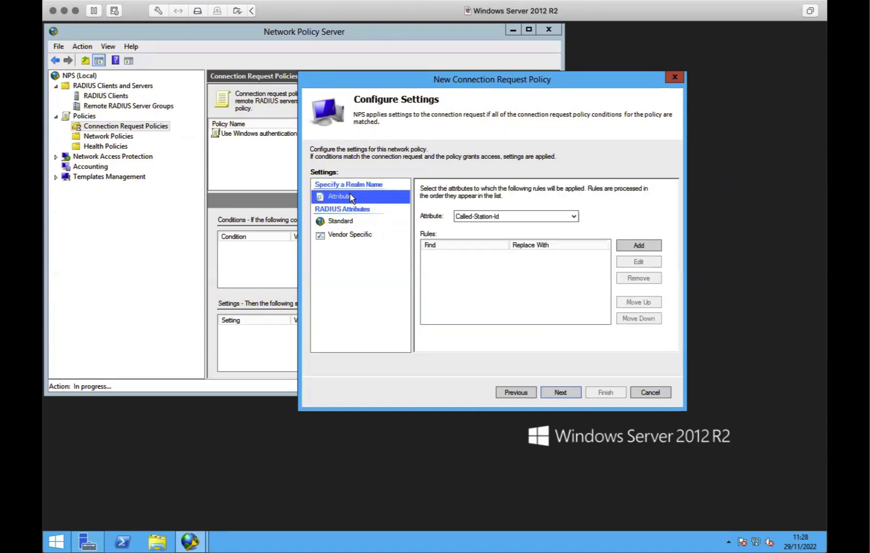
click(563, 392)
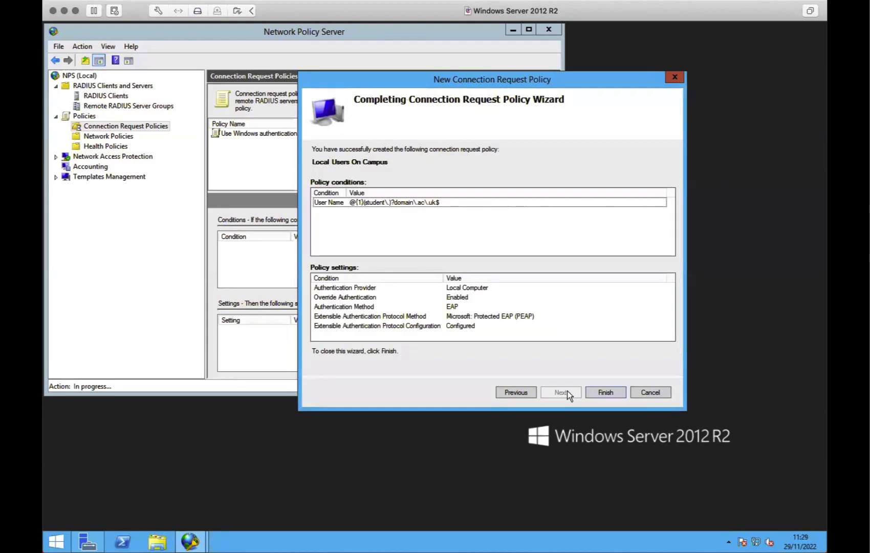
Step: Finish creating the Local Users On Campus connection request policy and open its conditions for editing
click(602, 392)
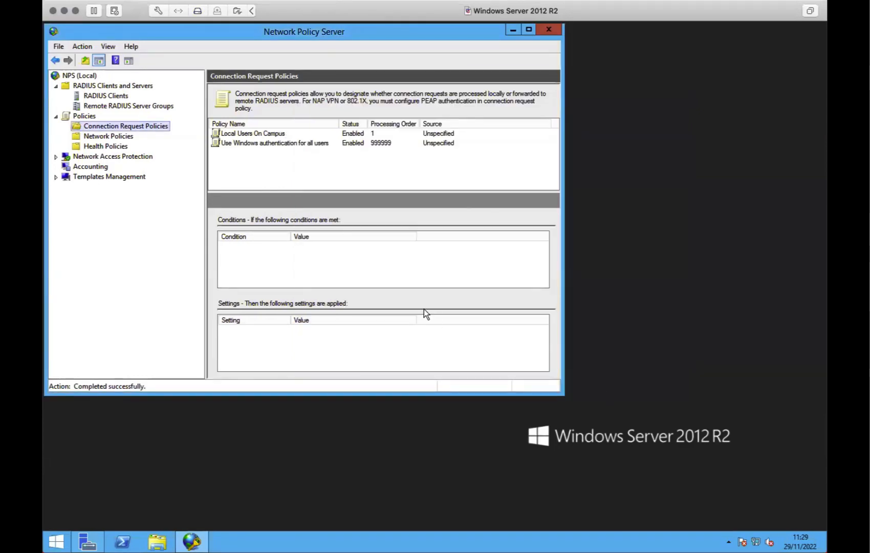
click(252, 133)
double_click(252, 134)
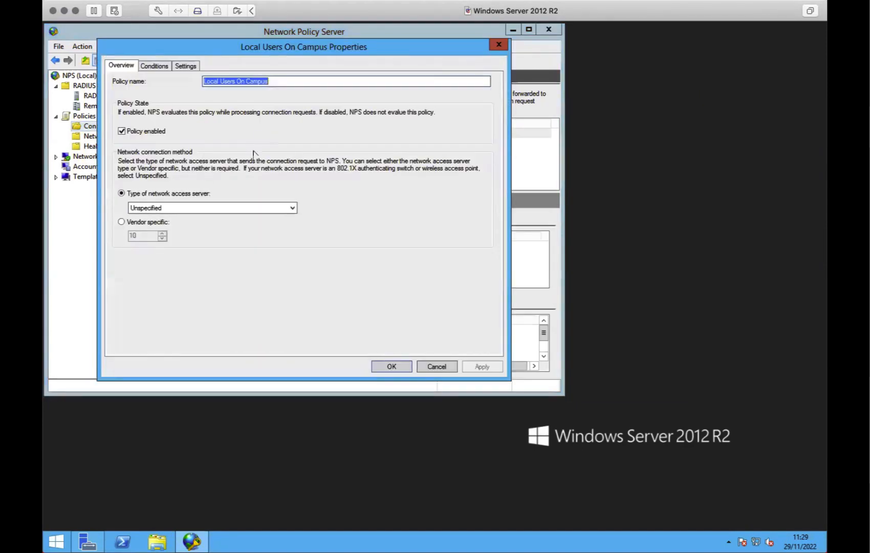
click(152, 66)
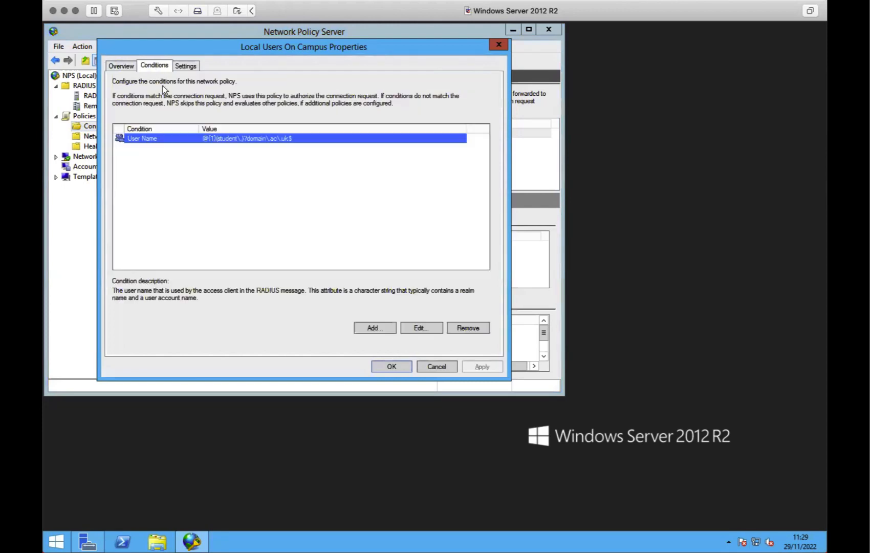
click(177, 175)
Step: Add a Client Friendly Name condition with the value WLC to the Local Users On Campus policy and apply it
click(366, 327)
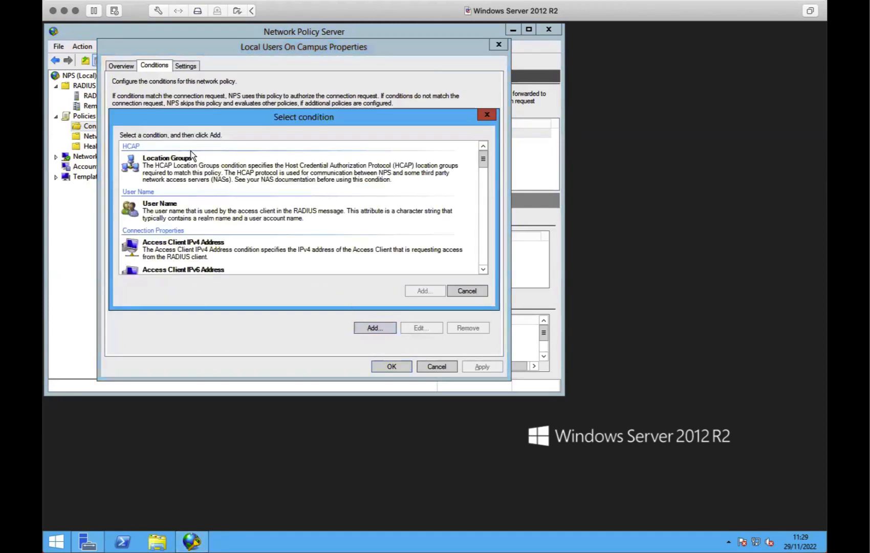
click(483, 270)
click(483, 270)
click(483, 270)
click(483, 270)
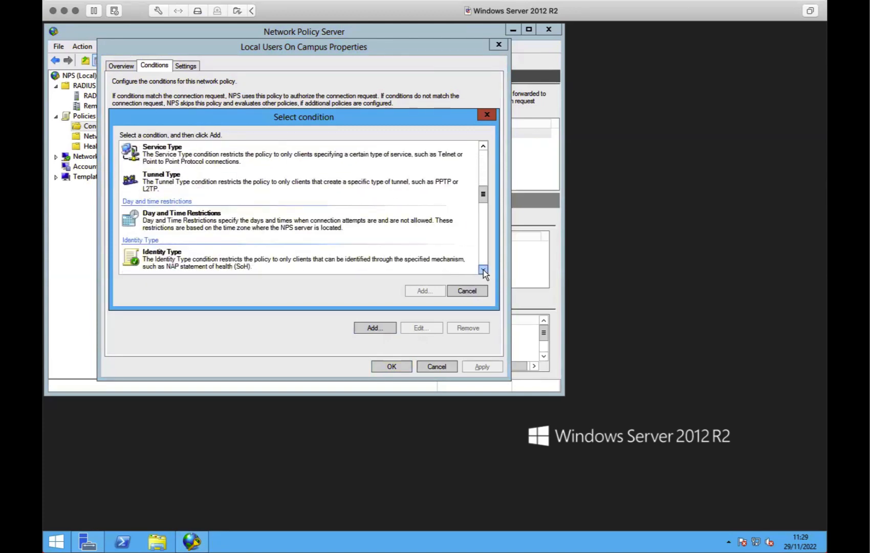
click(483, 269)
click(483, 269)
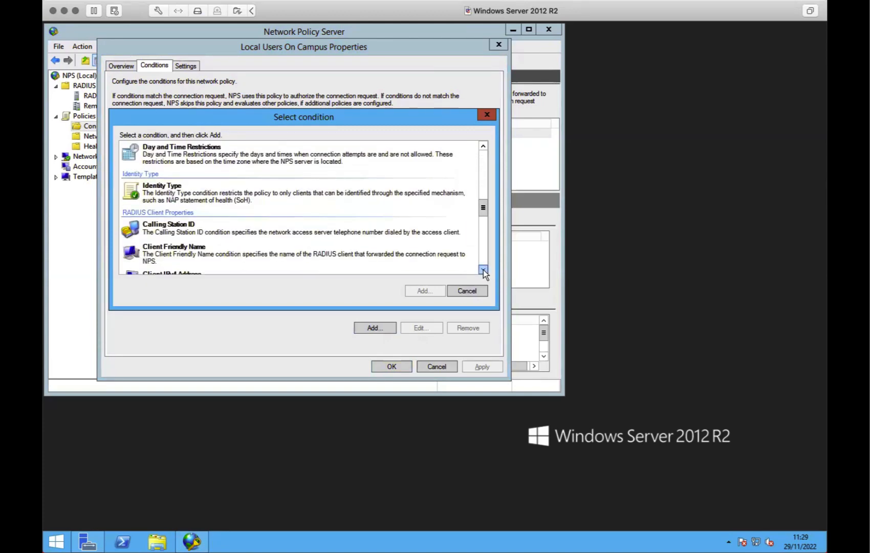
click(301, 255)
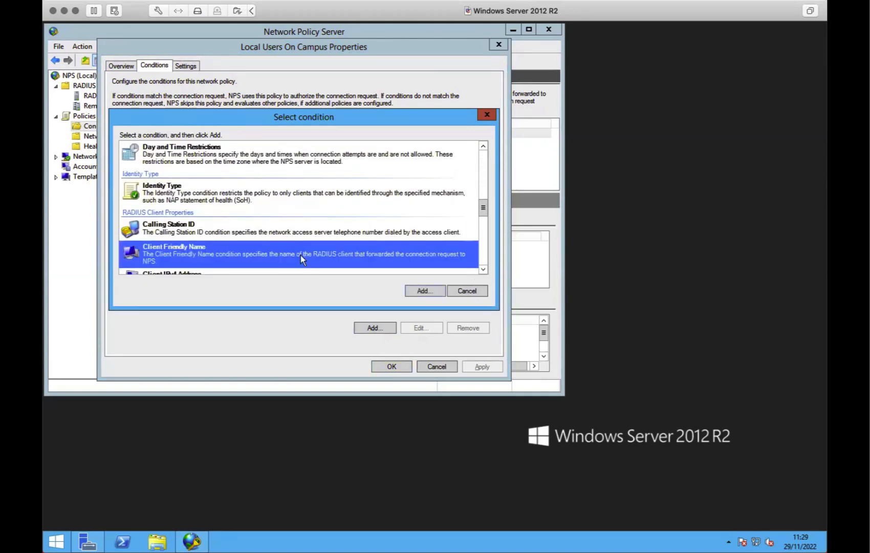
click(418, 291)
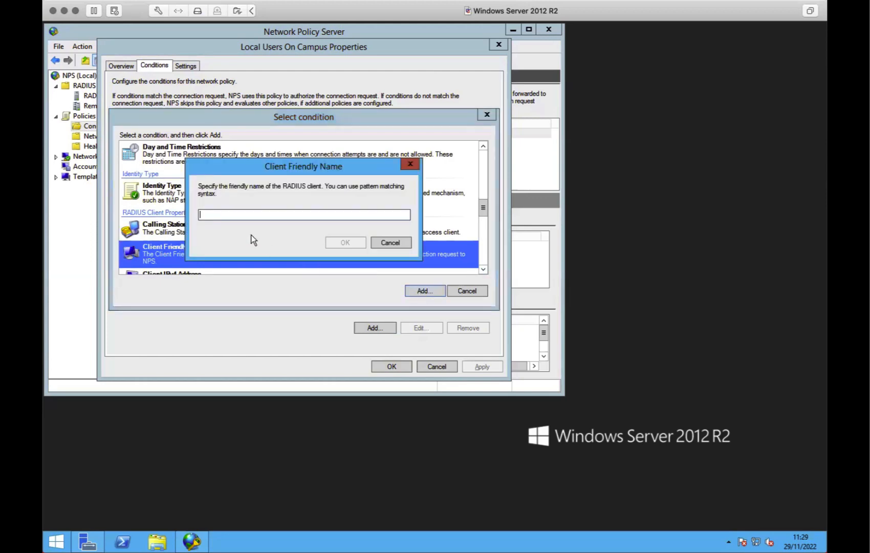
text(WLC)
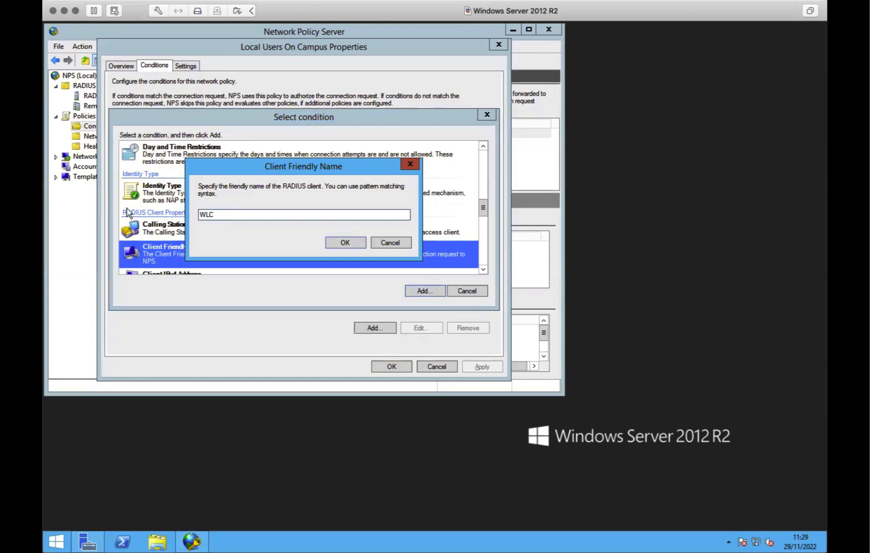
click(343, 243)
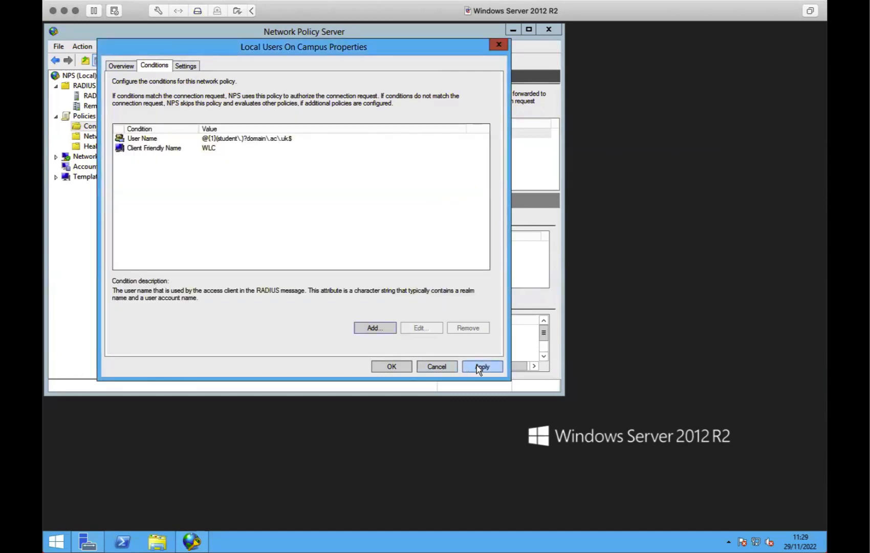
click(477, 364)
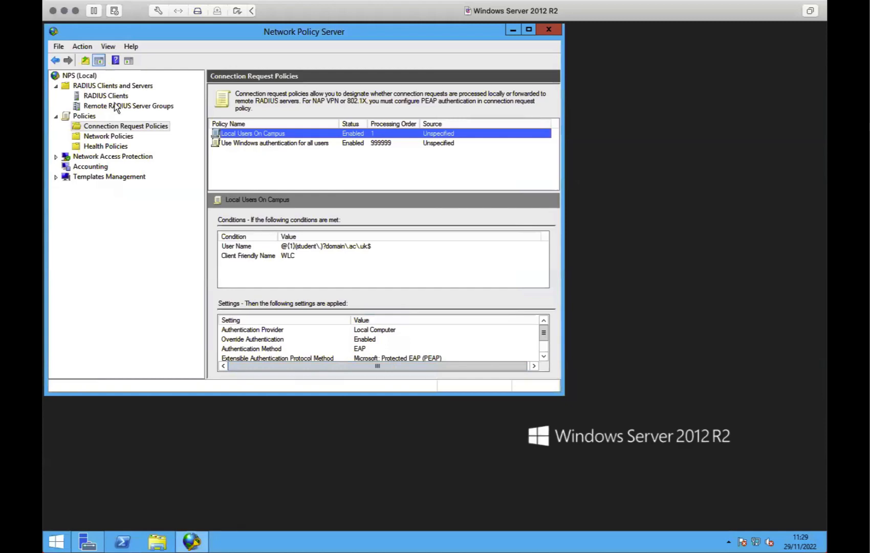
Step: Check the WLC entry's friendly name among the RADIUS clients and return to the connection request policies
click(107, 96)
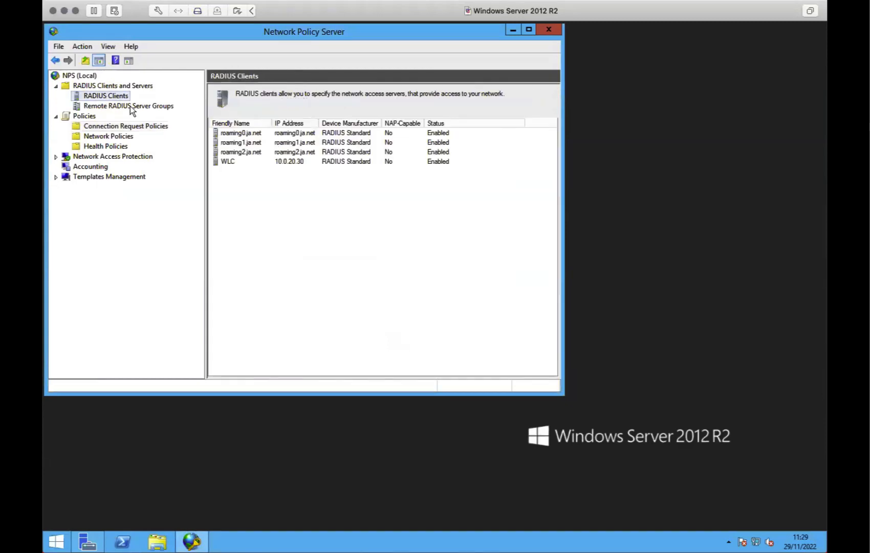
click(230, 161)
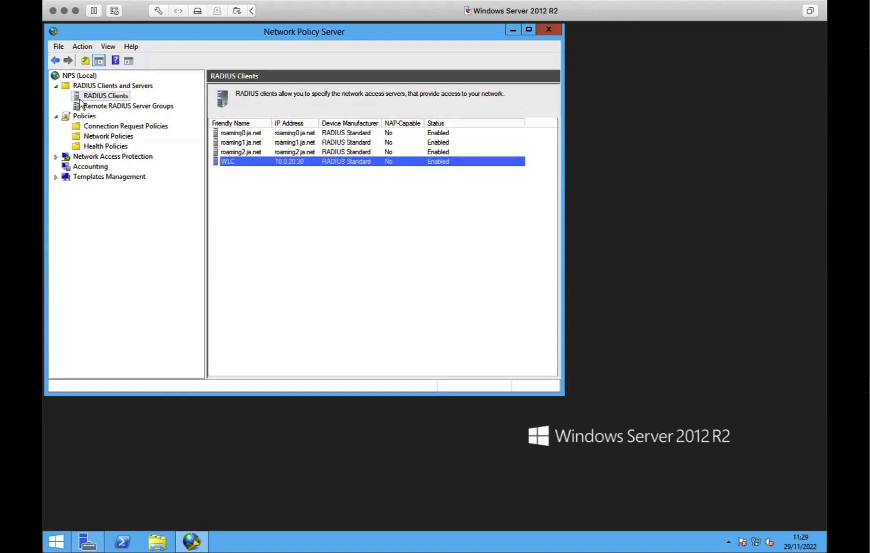
click(109, 126)
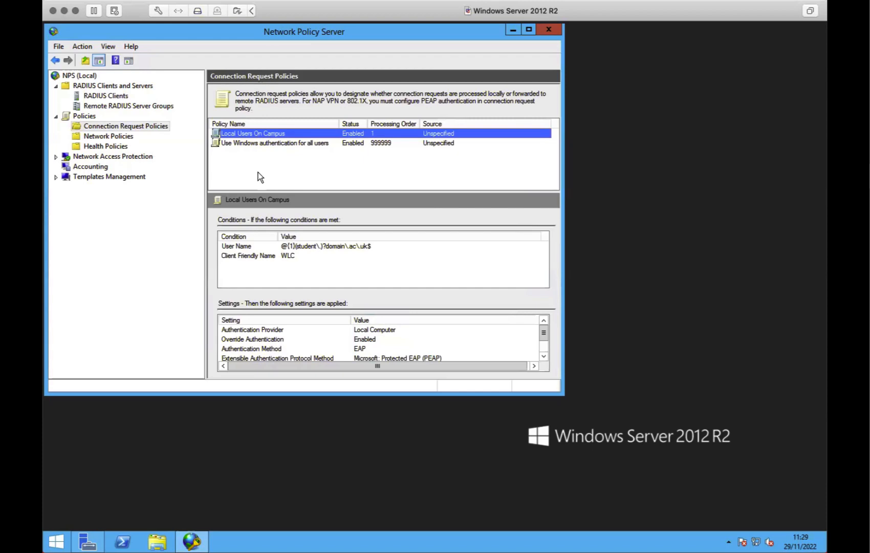
Step: Start a new connection request policy named Local Users Roaming Off-Campus, leaving the network access server type Unspecified
right_click(142, 131)
click(176, 132)
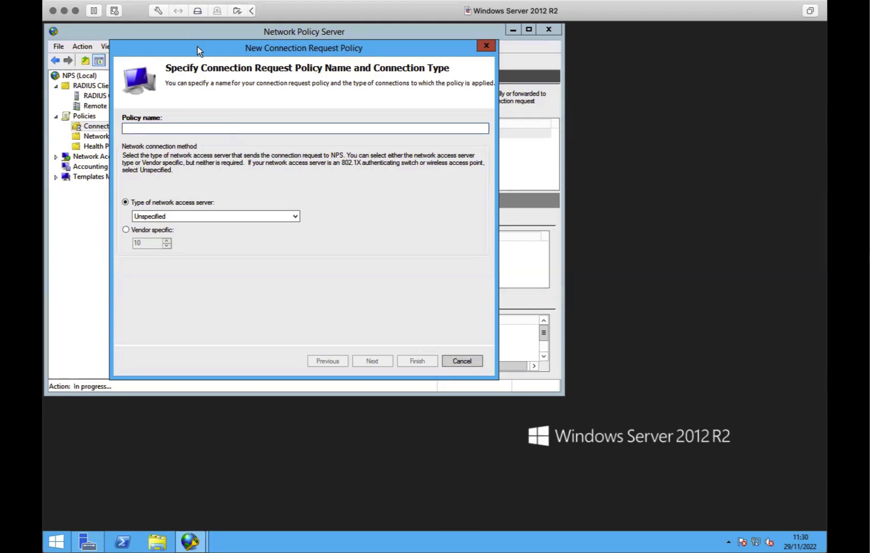
drag(197, 47, 412, 101)
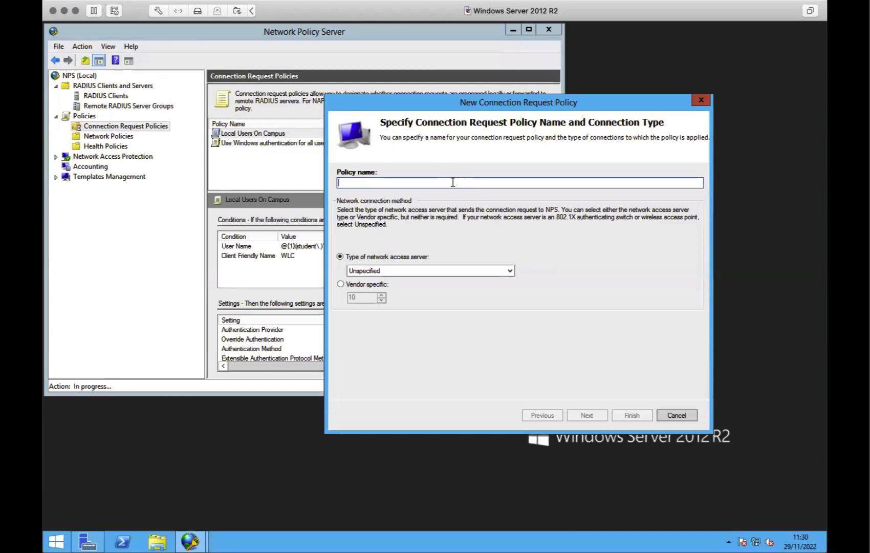
text(Local U)
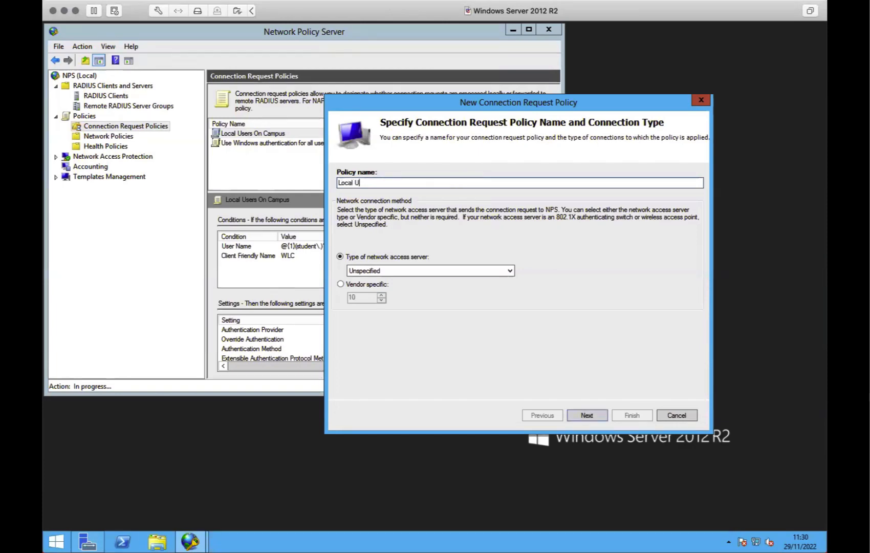
text(sers Roaming Off-Campus)
click(587, 415)
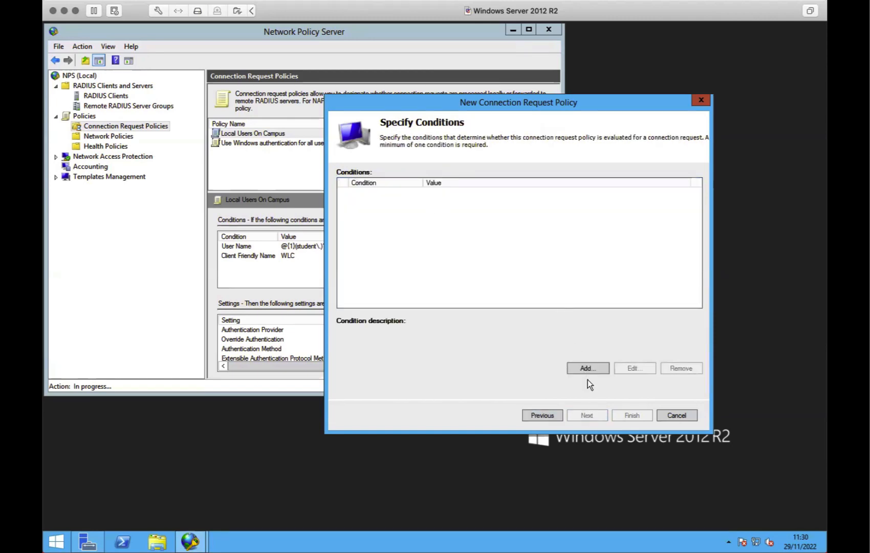
Step: Choose Client Friendly Name as a condition for the off-campus policy and open its value entry
click(585, 369)
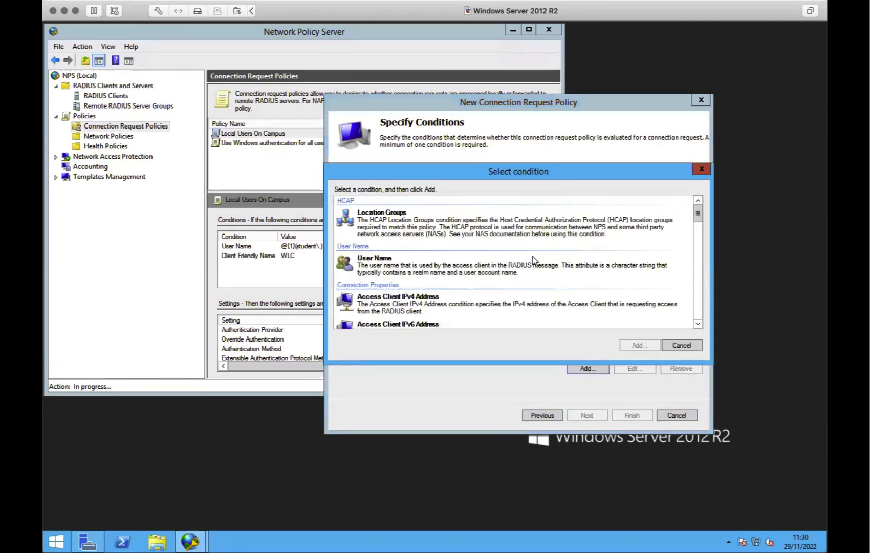
click(697, 324)
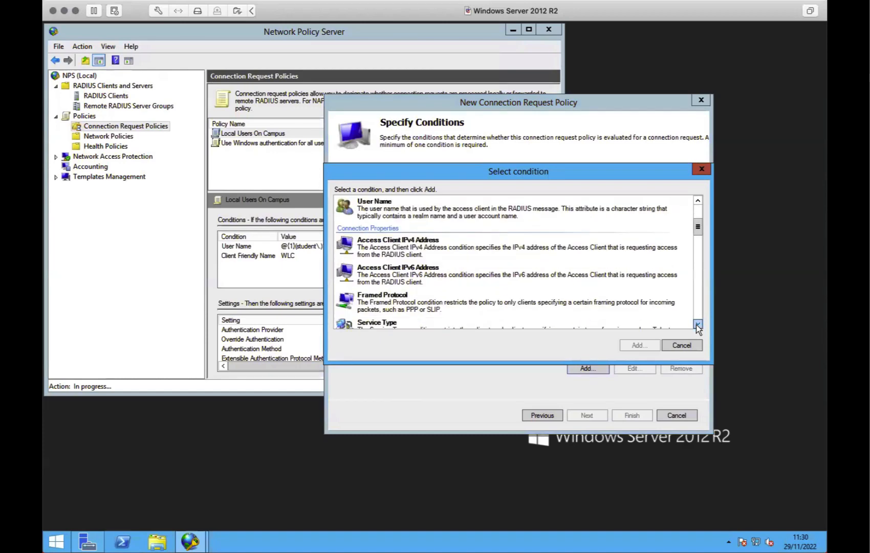
drag(697, 325, 697, 324)
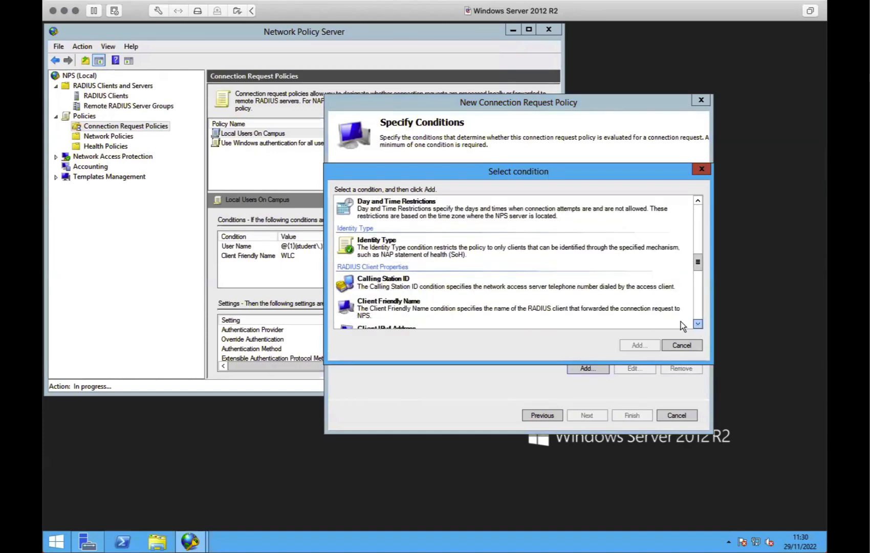
click(516, 302)
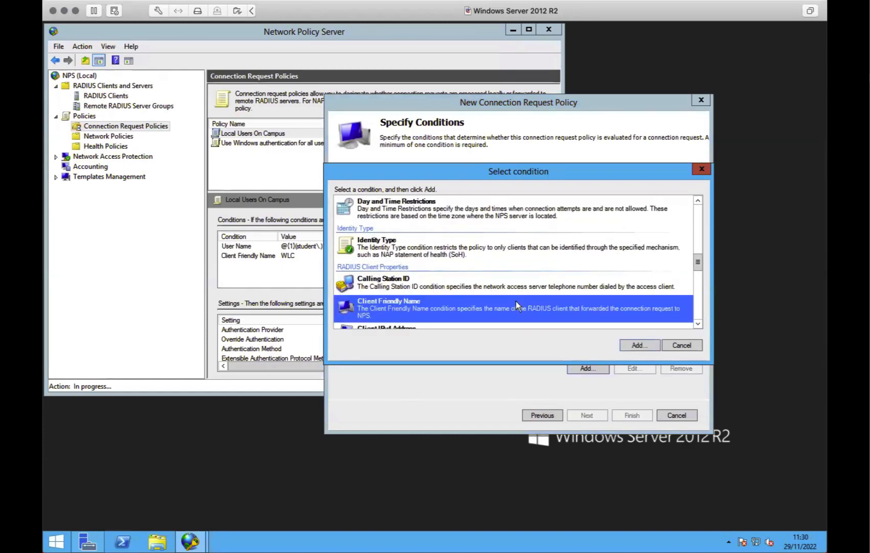
click(646, 345)
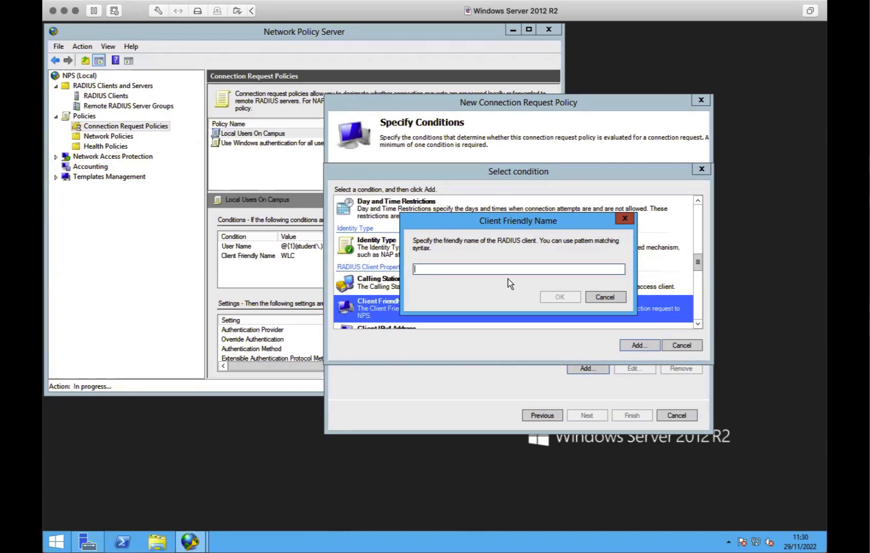
Step: Set the RADIUS client friendly name pattern to roaming.*\.ja\.net$ and confirm the condition
text(romai)
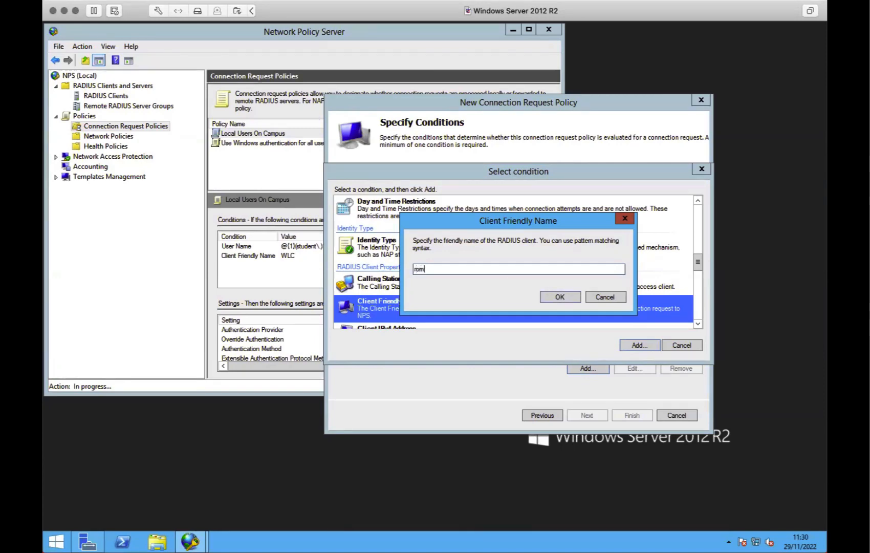
key(BackSpace)
key(BackSpace)
key(BackSpace)
text(aming.*)
key(BackSpace)
key(BackSpace)
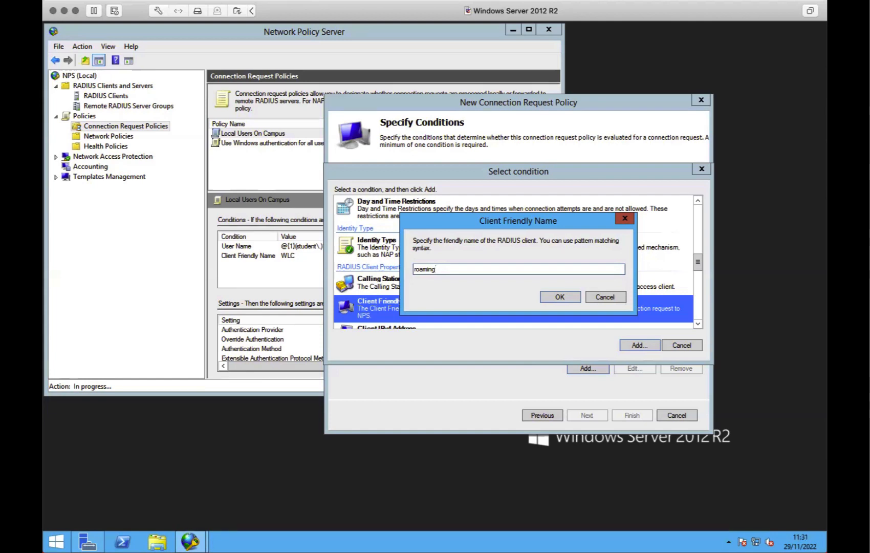
text(.*)
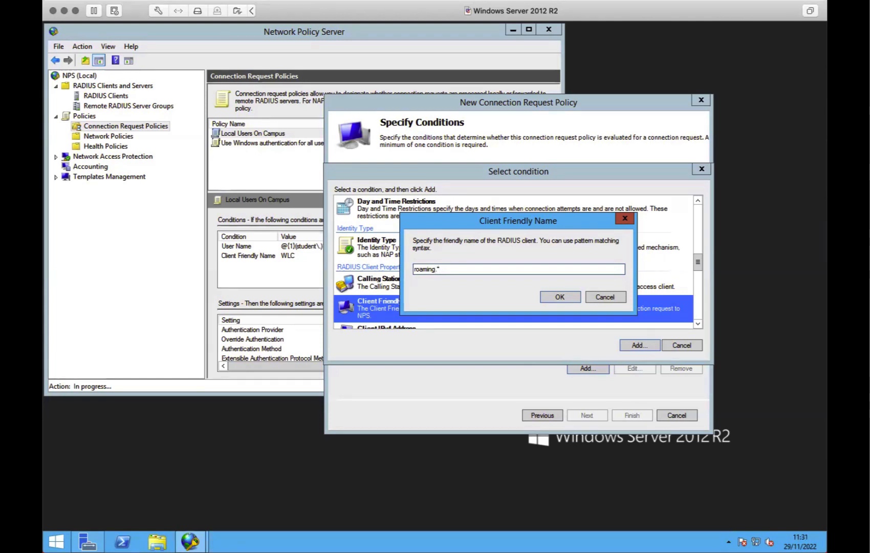
text(\.ja\.net)
key(Left)
key(Left)
key(Left)
text($)
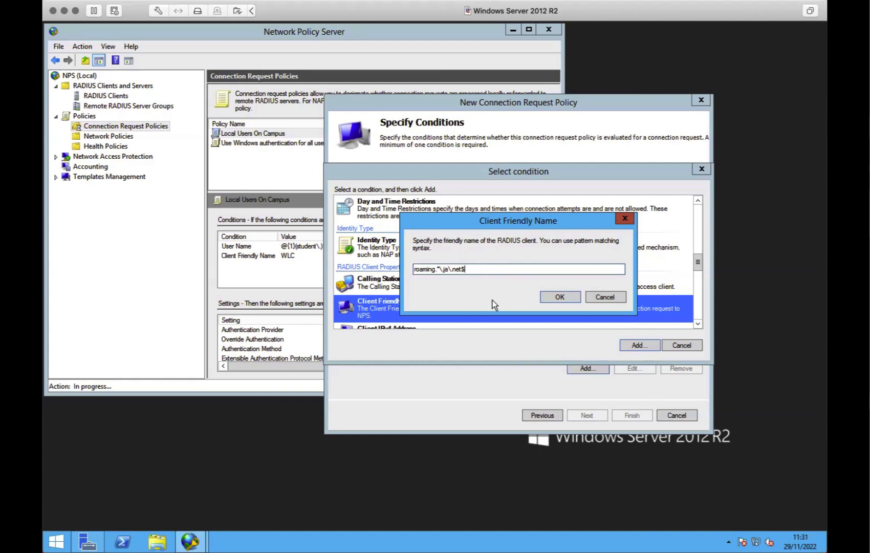
click(558, 297)
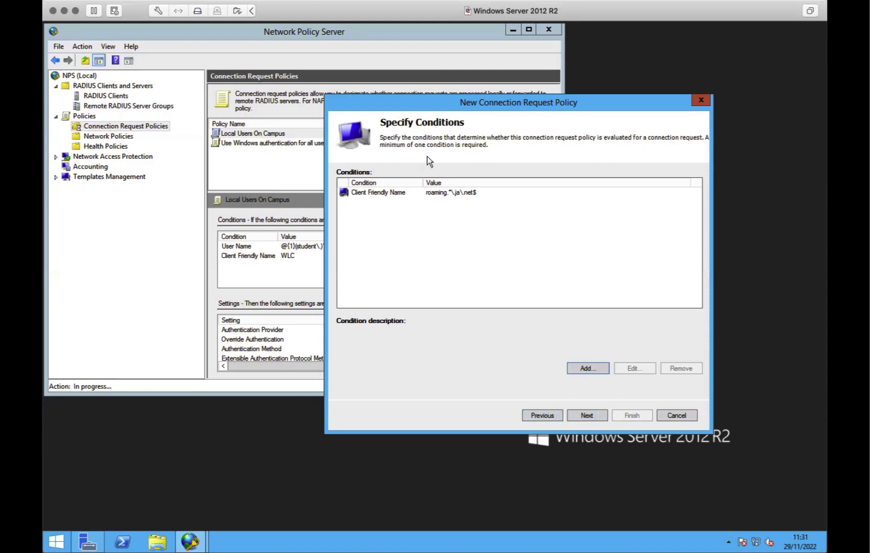
drag(438, 102, 547, 95)
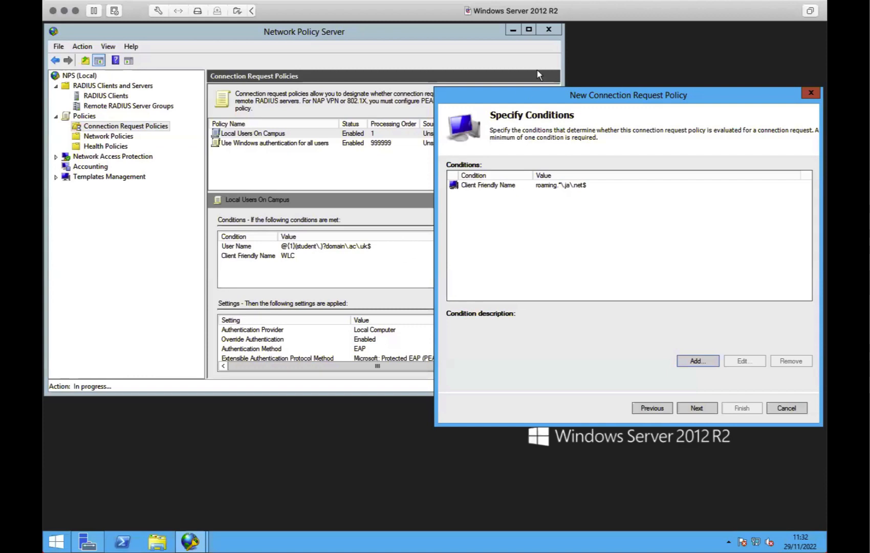
drag(543, 93, 399, 104)
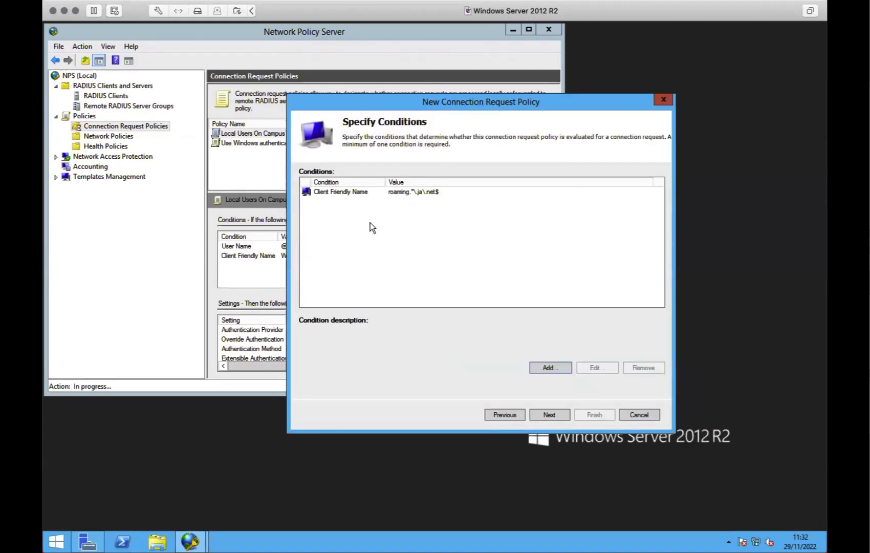
Step: Authenticate the off-campus policy's requests on this server, overriding network policy authentication settings with Microsoft: Protected EAP (PEAP) as an EAP type
click(551, 415)
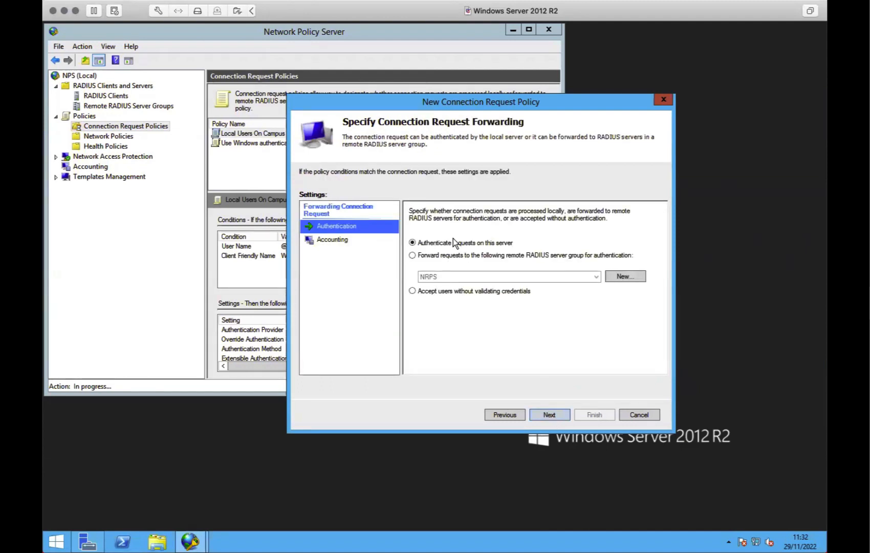
click(560, 413)
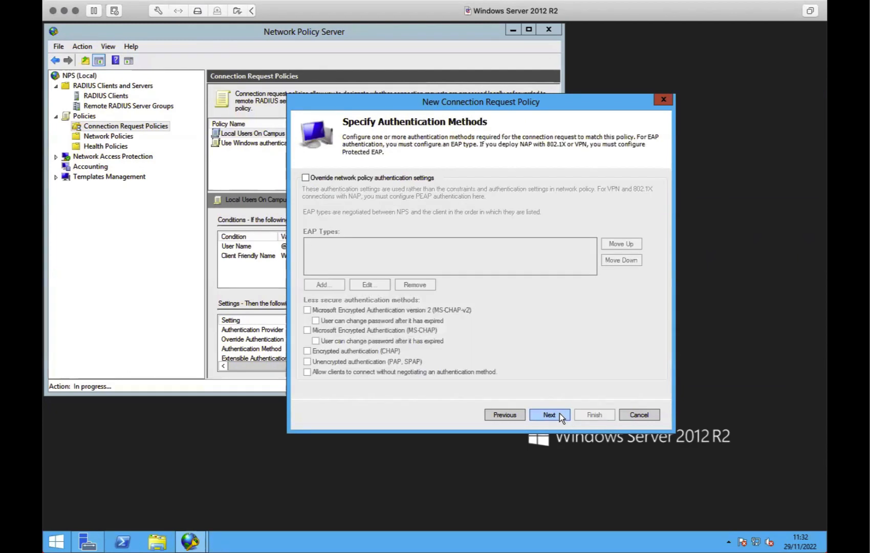
click(339, 178)
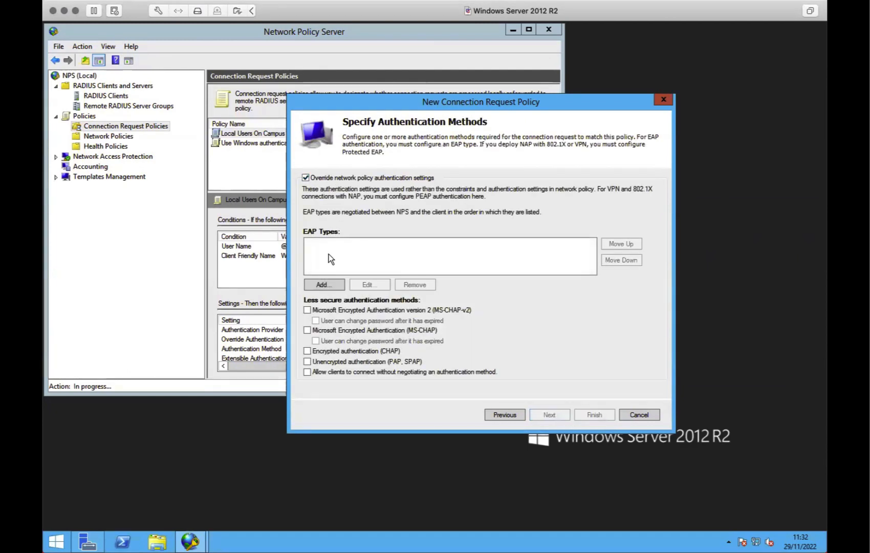
click(324, 285)
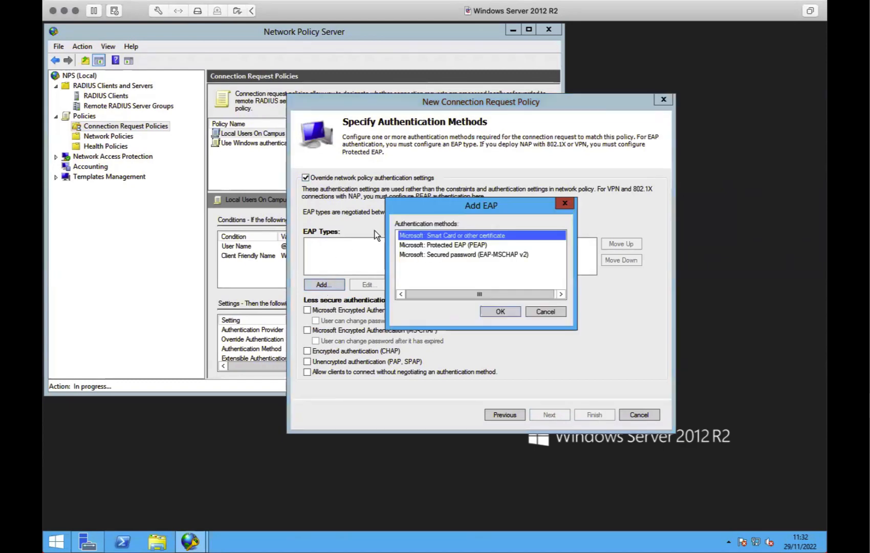
click(435, 245)
click(502, 312)
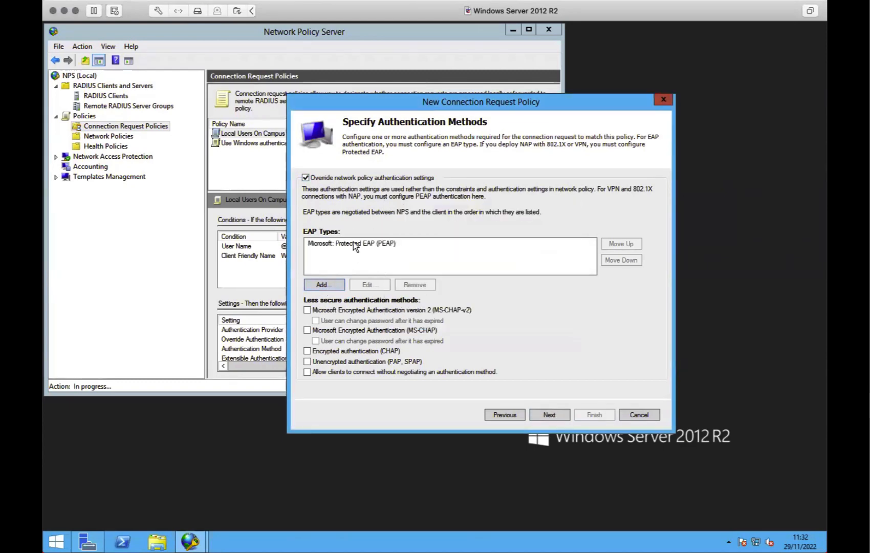
Step: Select the eduroam.domain.ac.uk certificate for the off-campus policy's Protected EAP and disable Enforce Network Access Protection
click(353, 243)
click(369, 284)
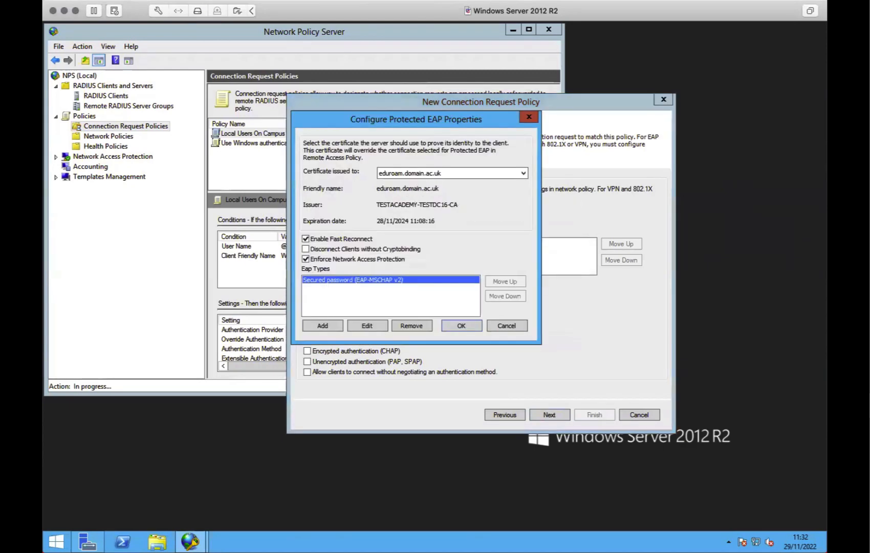
click(412, 172)
click(409, 183)
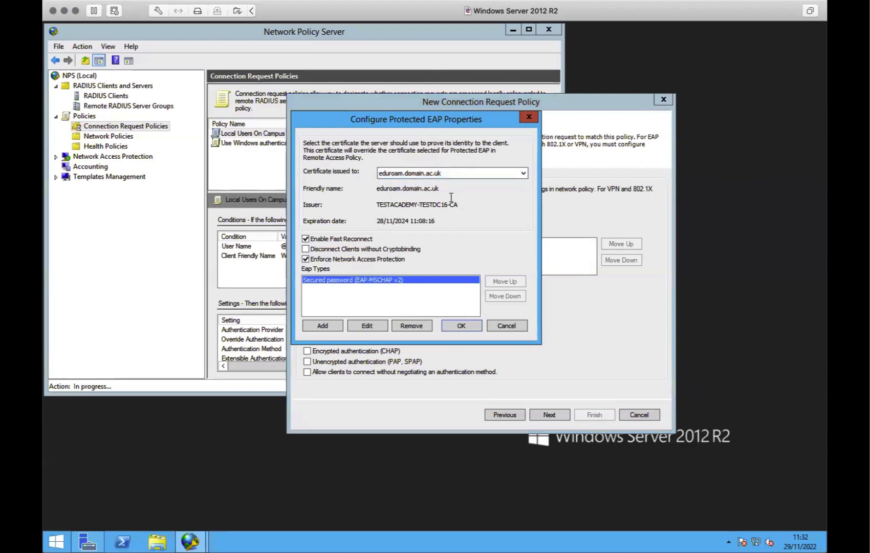
click(352, 257)
Step: Set the EAP-MSCHAP v2 authentication retries to 0, disallow changing expired passwords, and confirm the Protected EAP properties
click(379, 325)
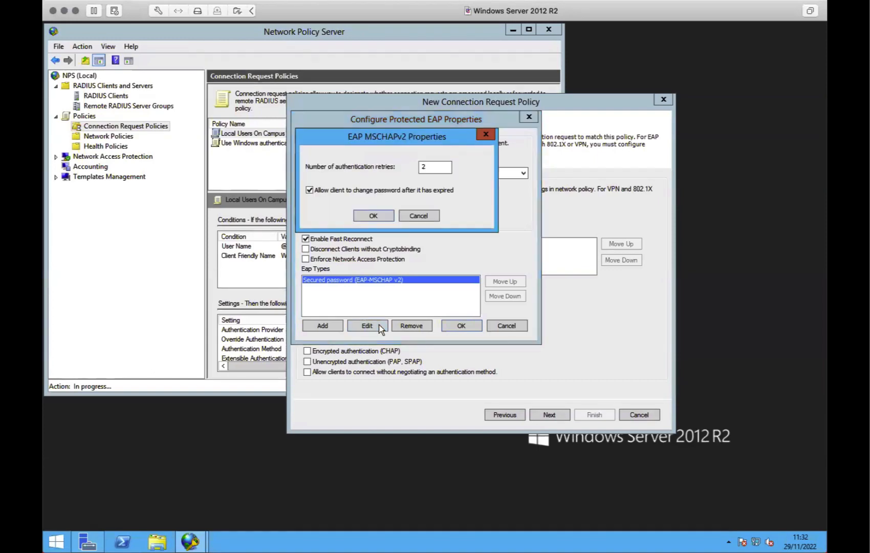
click(433, 165)
double_click(433, 164)
text(0)
click(388, 192)
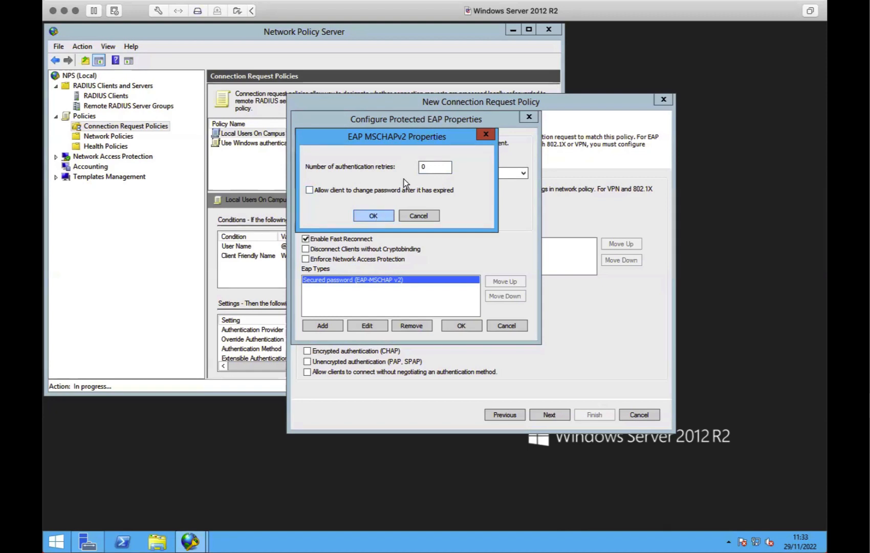
click(382, 216)
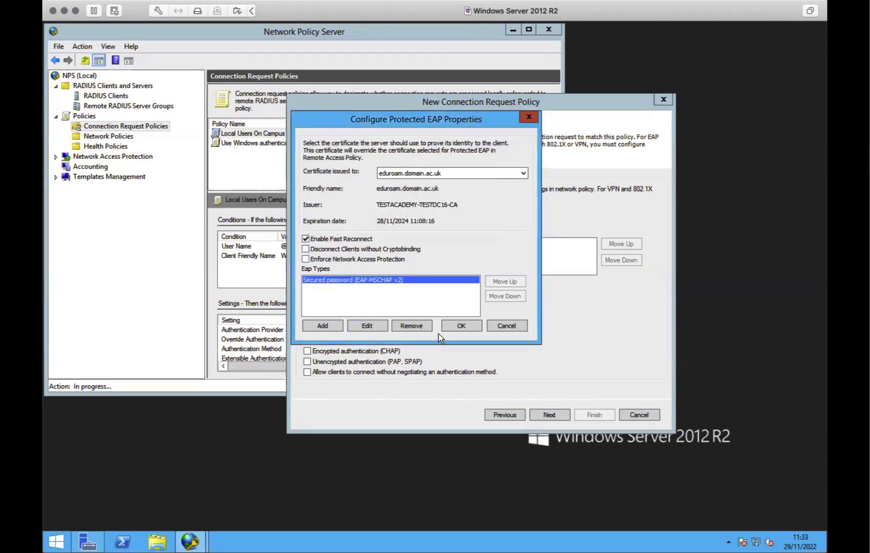
click(454, 323)
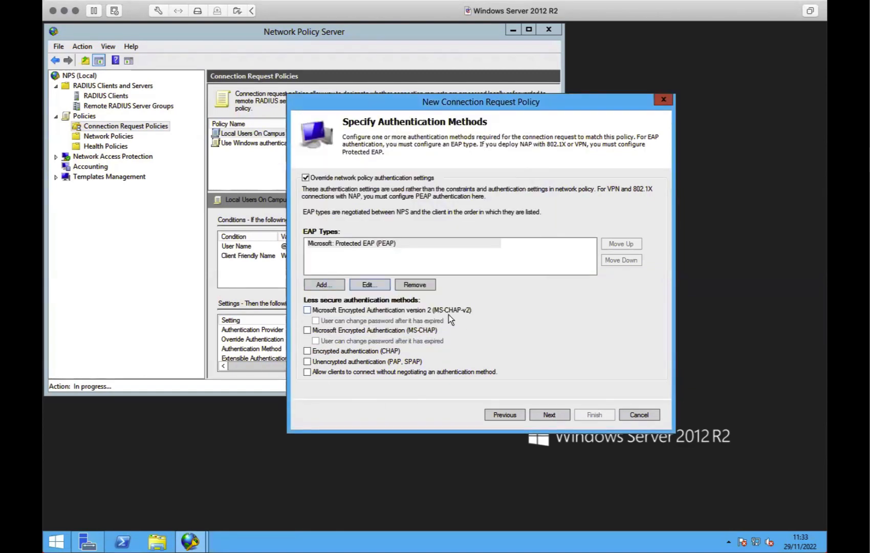
Step: Finish creating the Local Users Roaming Off-Campus policy without adding any realm or RADIUS attribute rules
click(548, 414)
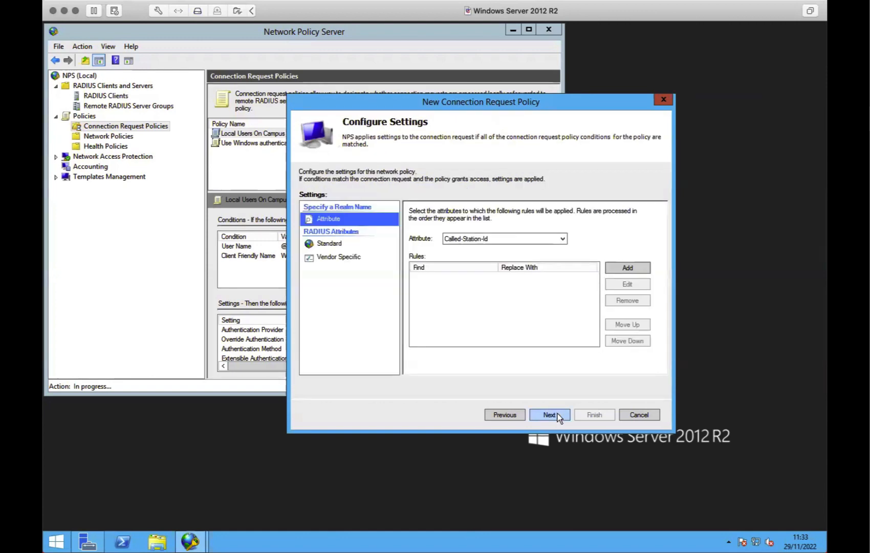
click(557, 413)
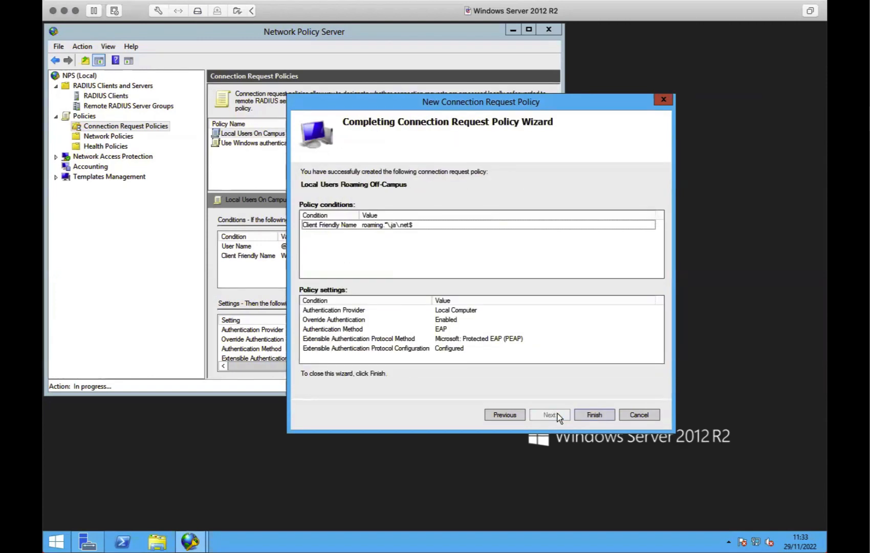
click(595, 414)
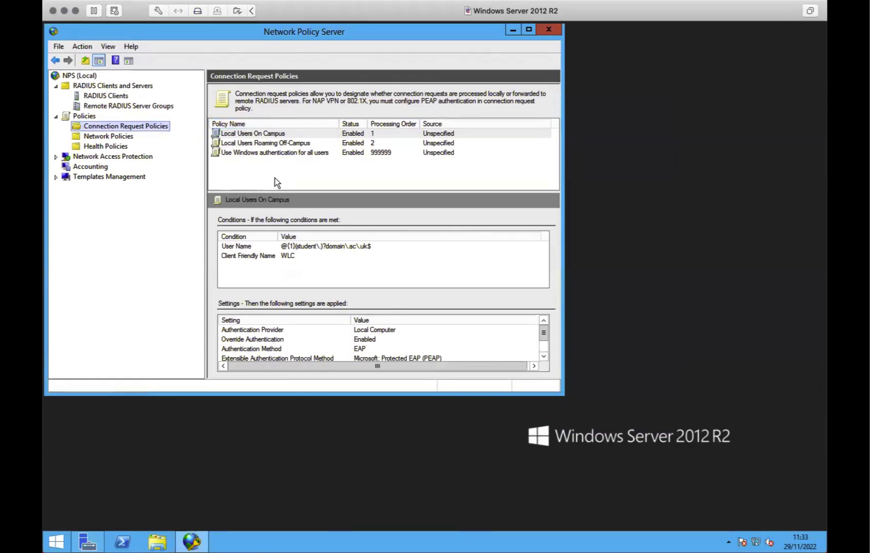
Step: Start a new connection request policy named eduroam Users On Campus, leaving the network access server type Unspecified
right_click(154, 128)
click(214, 132)
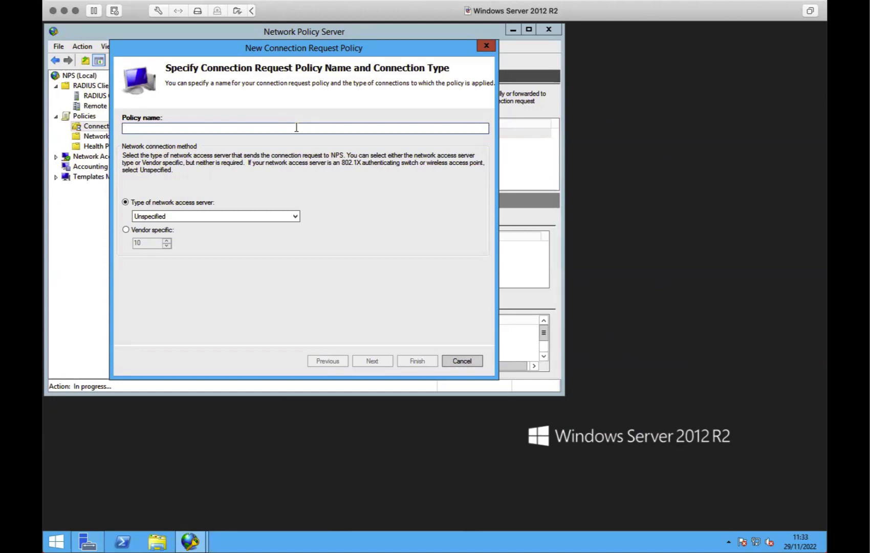
text(eduroam )
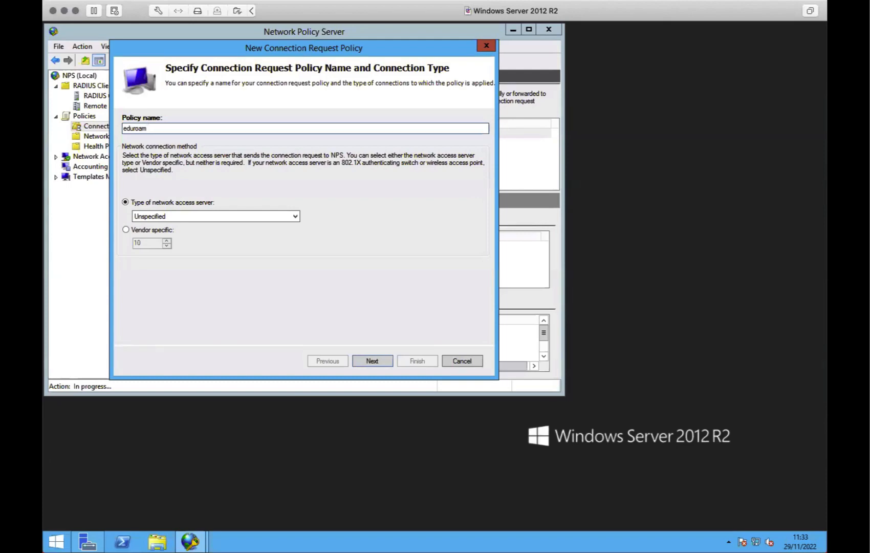
text(Users On Campus)
click(374, 361)
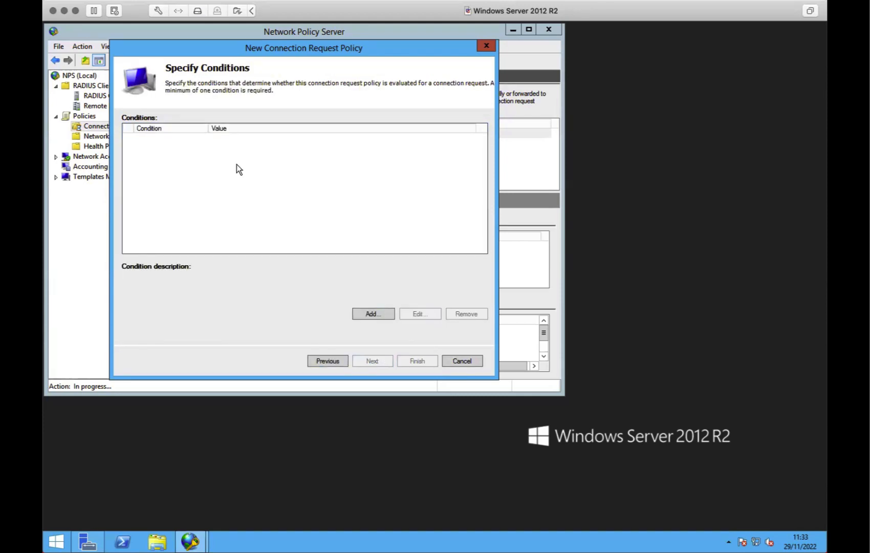
Step: Choose User Name as a condition for the eduroam Users On Campus policy and open its value entry
click(374, 316)
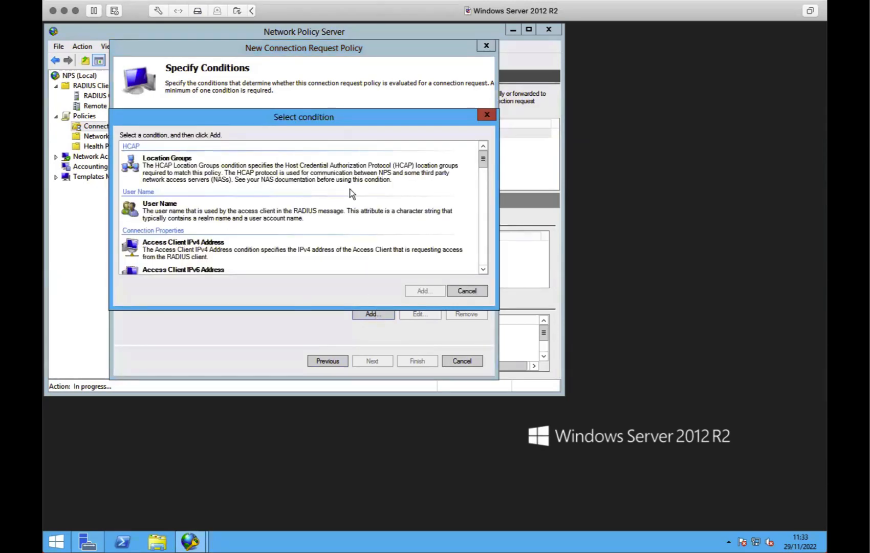
scroll(350, 189, down, 2)
click(224, 156)
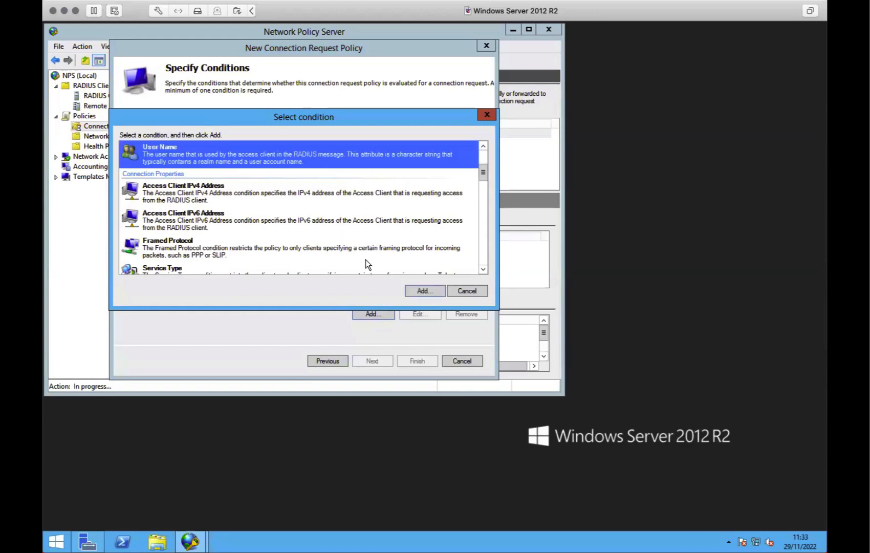
click(433, 293)
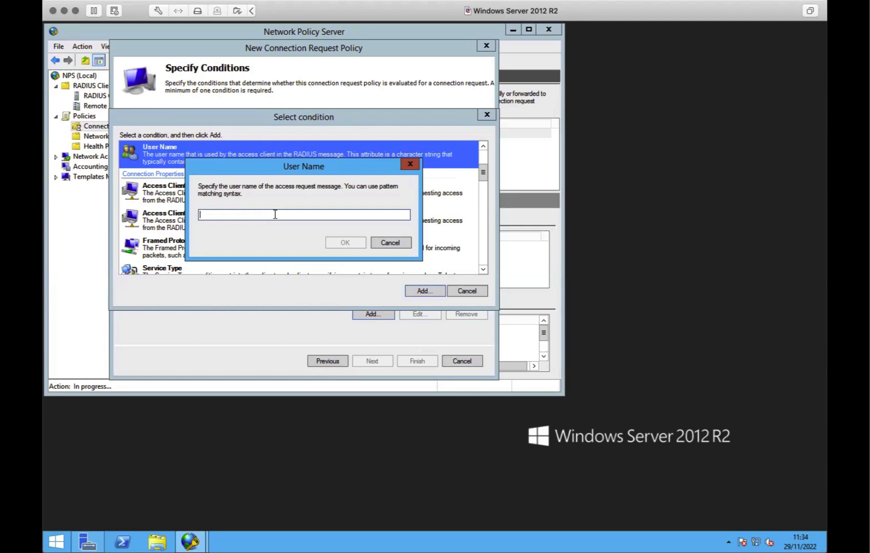
Step: Begin the user name pattern with @{1}[-a-zA-Z0-9_]+( for the eduroam Users On Campus policy
text(@)
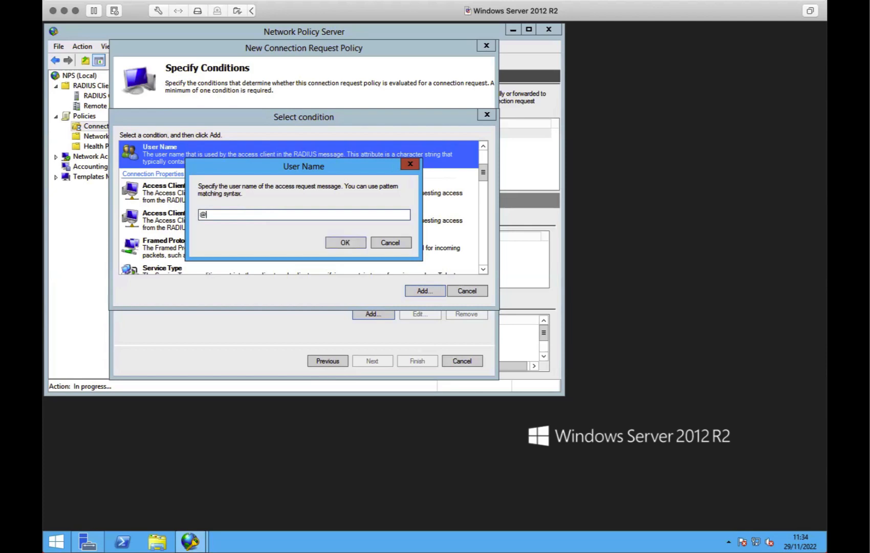
text({1})
text([)
text(^)
text(a-z)
text(A-Z)
text(0-9)
text(_)
text(])
text(+)
text(()
Step: Complete the pattern with \.[-a-zA-Z0-9_]+)+ by reusing the first character set, and add the User Name condition
key(shift+Left)
key(shift+Left)
key(shift+Left)
key(shift+Left)
key(shift+Left)
key(shift+Left)
key(shift+Left)
key(shift+Left)
key(shift+Left)
key(shift+Left)
key(shift+Left)
key(shift+Left)
key(shift+Left)
key(ctrl+c)
key(Left)
key(Right)
key(Right)
key(Right)
key(Right)
text(\.)
key(ctrl+v)
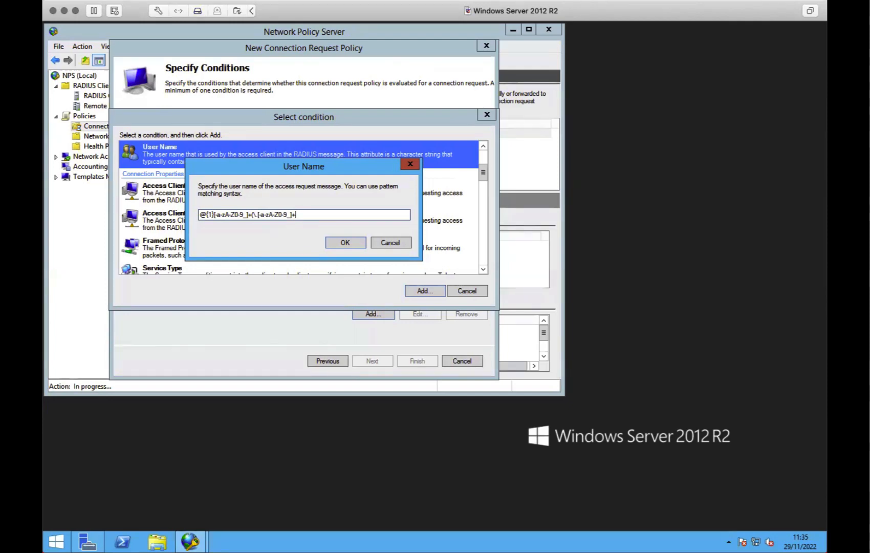
text()+)
click(351, 242)
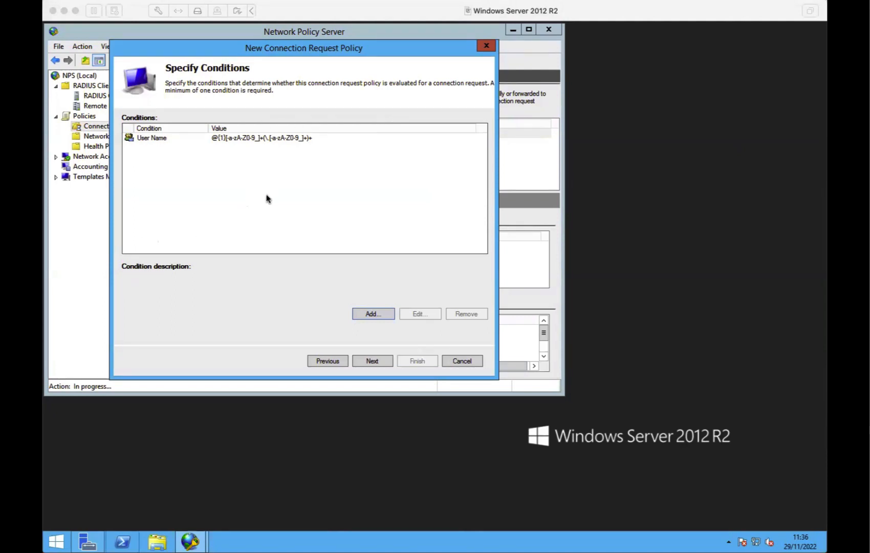
Step: Edit the User Name condition to append a closing $ so the pattern reads @{1}[-a-zA-Z0-9_]+(\.[-a-zA-Z0-9_]+)+$
click(342, 143)
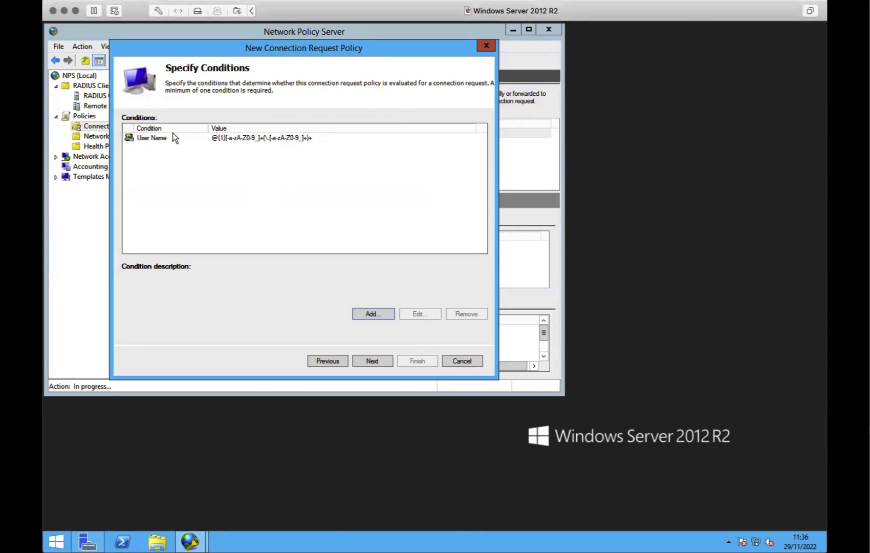
double_click(169, 136)
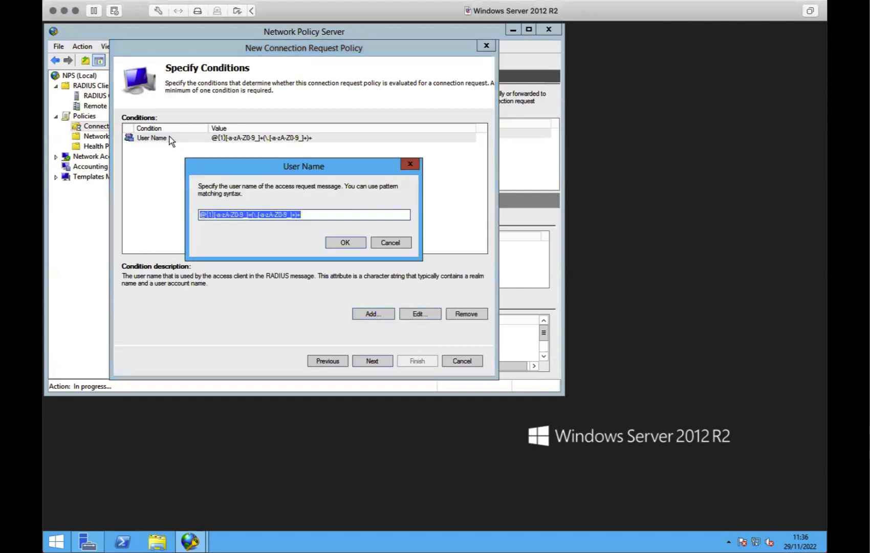
click(325, 214)
text($)
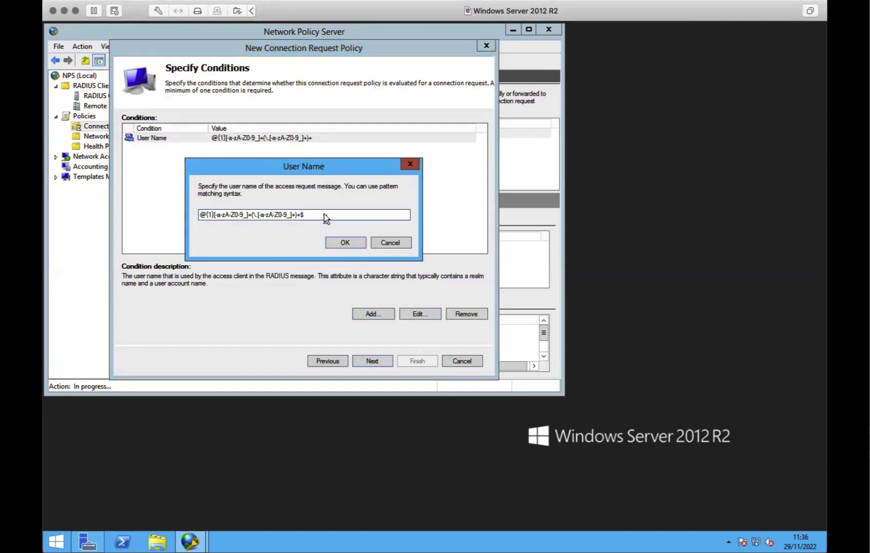
click(342, 243)
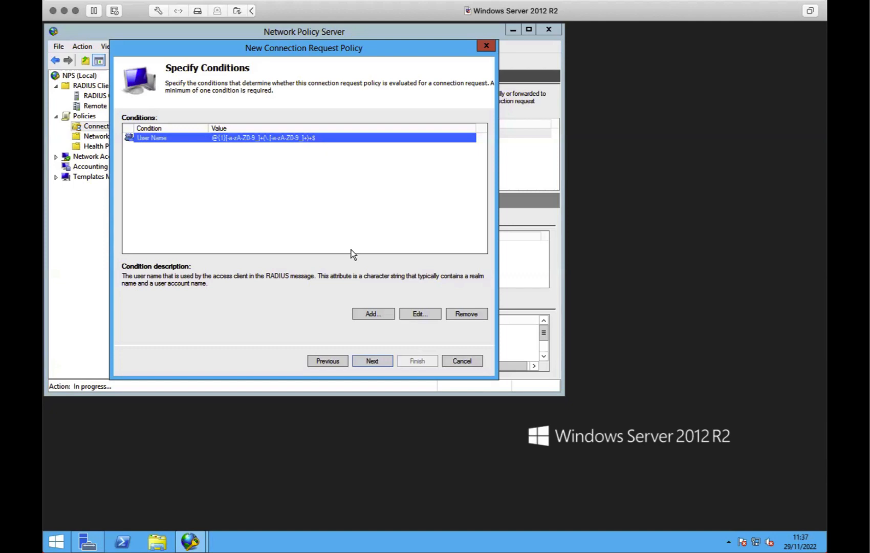
Step: Forward the policy's authentication requests to the NRPS remote RADIUS server group and finish creating the policy
click(372, 361)
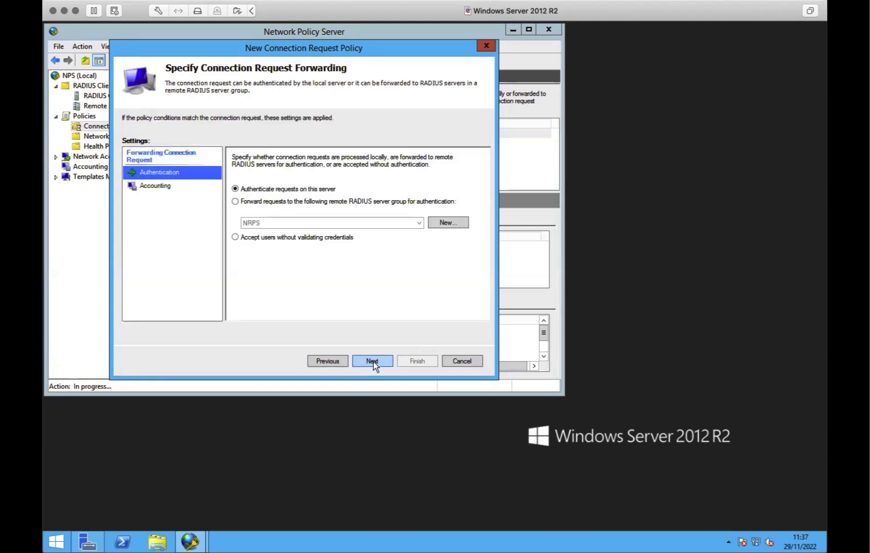
click(235, 202)
click(337, 226)
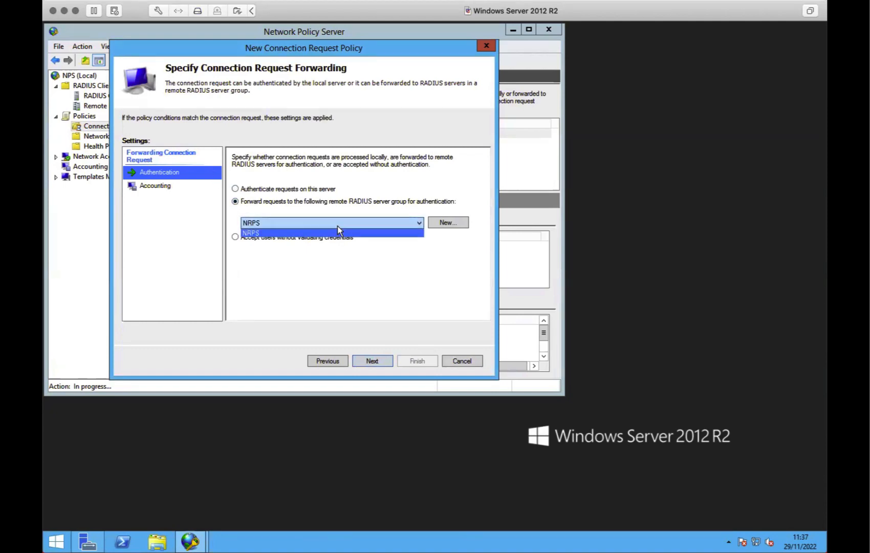
click(337, 226)
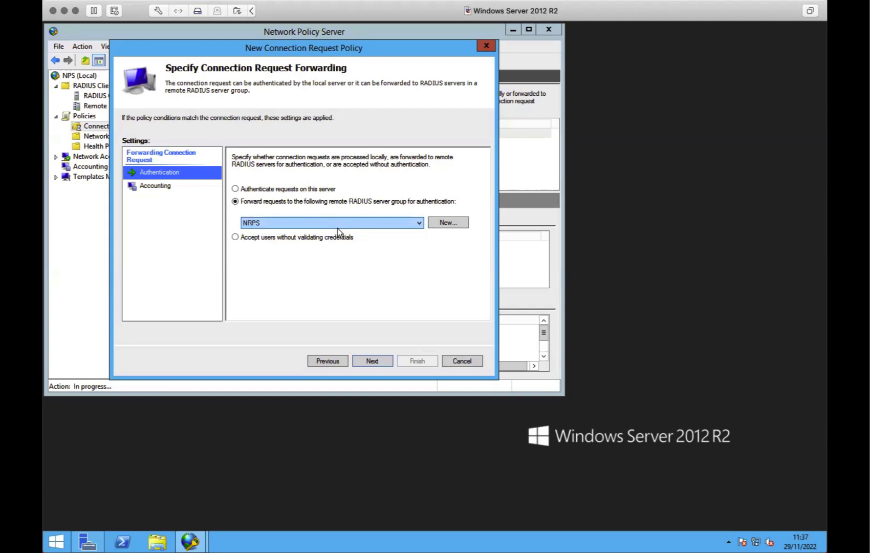
click(365, 360)
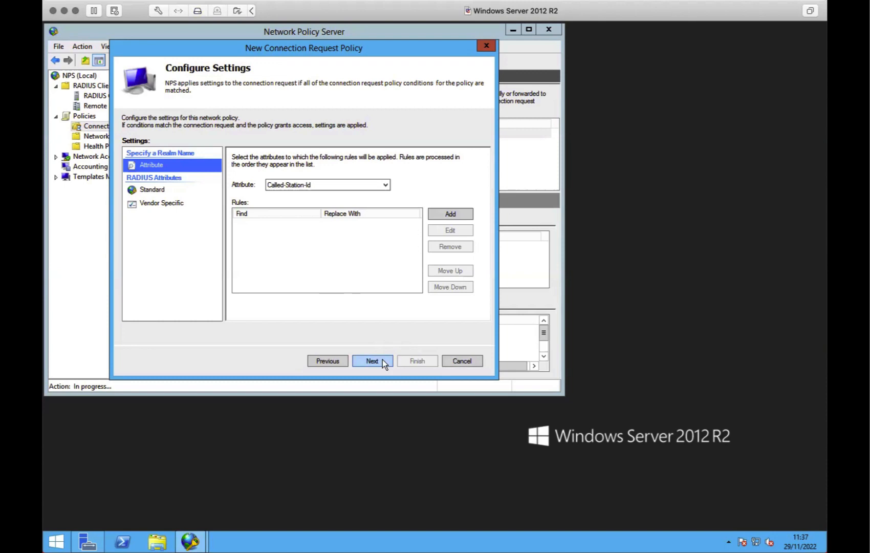
click(382, 360)
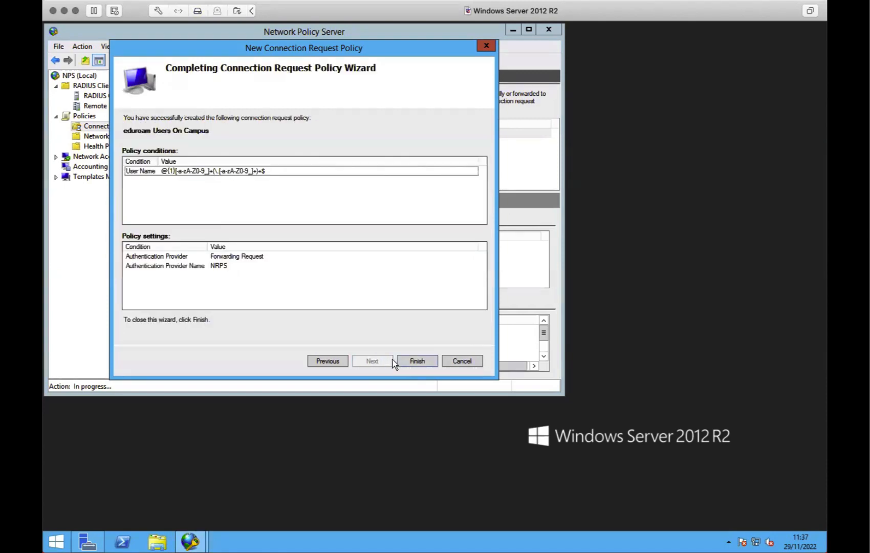
click(412, 361)
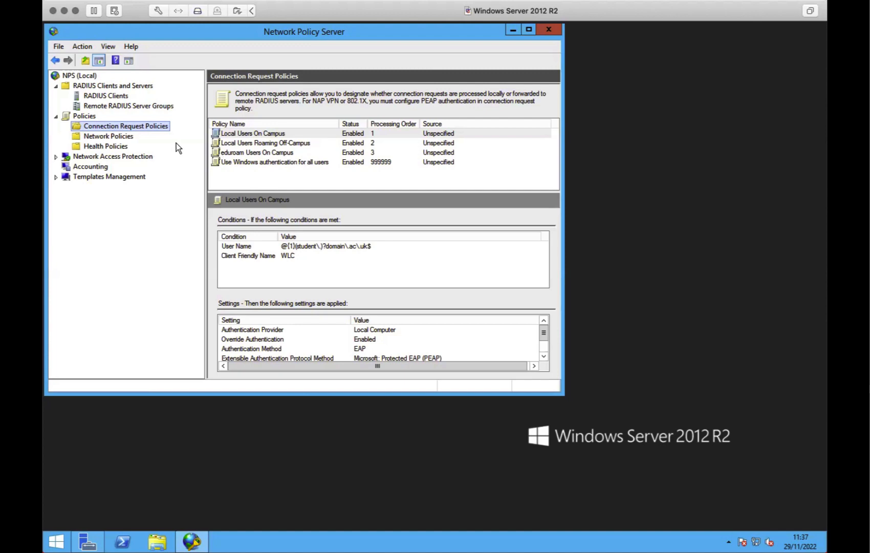
Step: Start a new network policy named Allow Access for eduroam, leaving the network access server type Unspecified
click(106, 138)
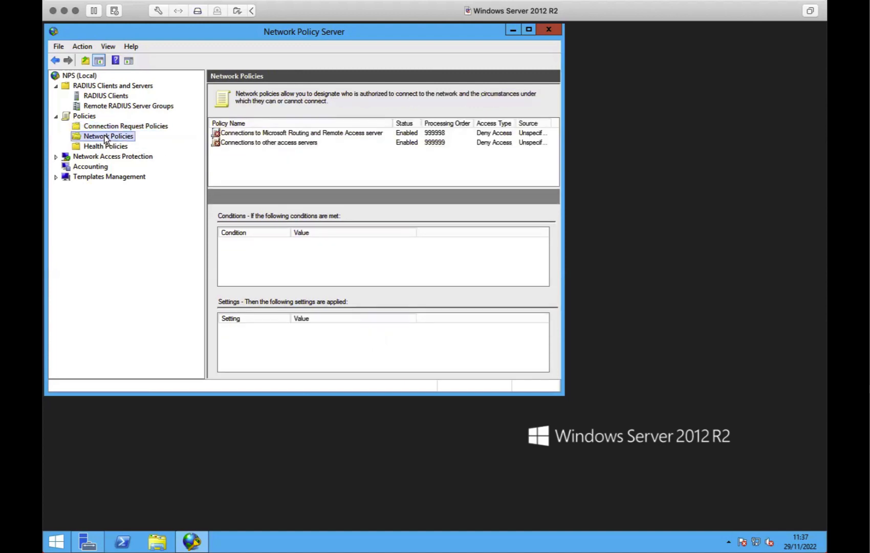
right_click(107, 139)
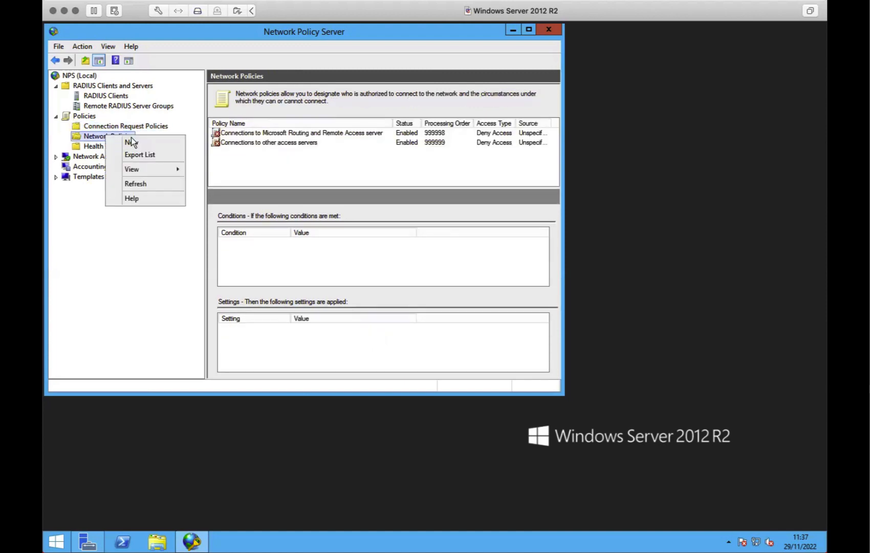
click(131, 142)
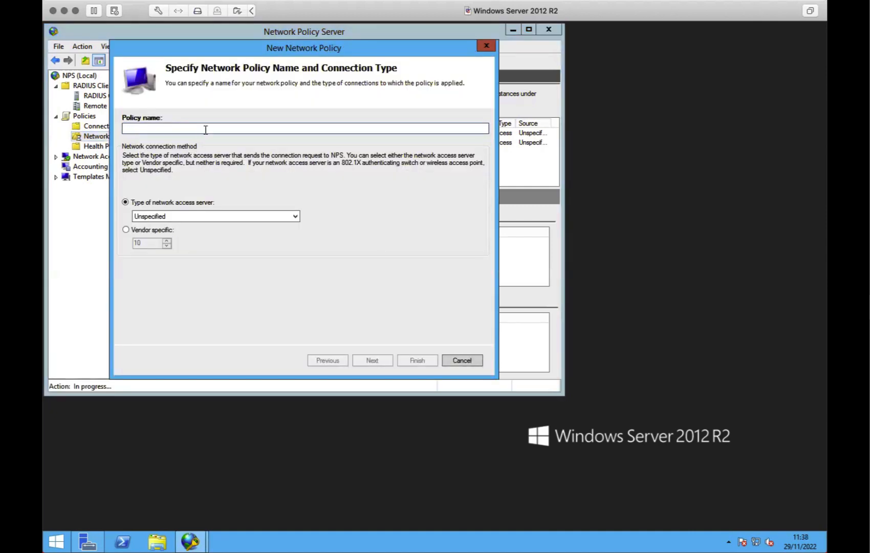
text(Allow Access for eduroam)
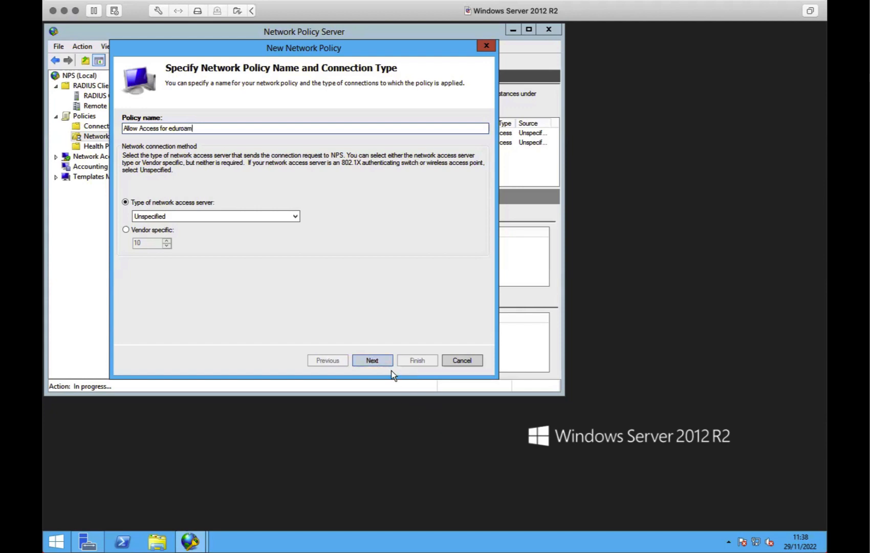
click(381, 358)
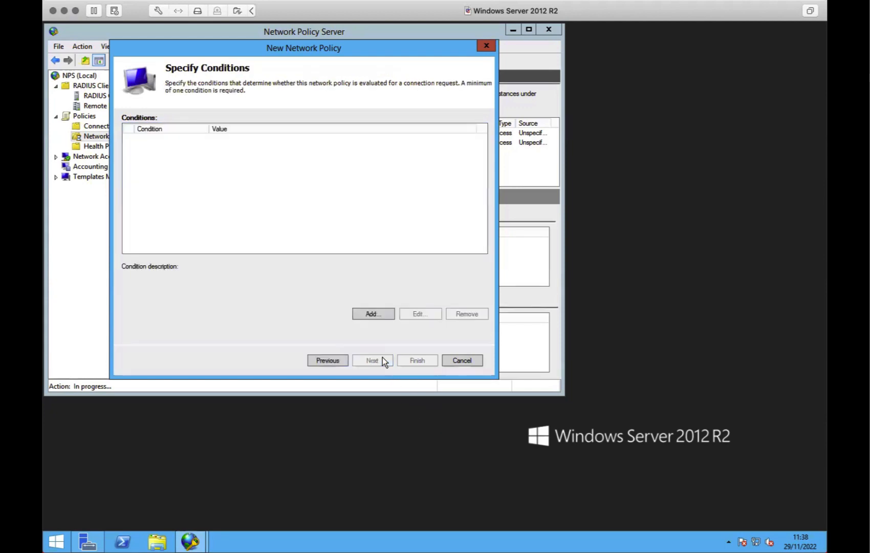
Step: Start adding a condition to the new network policy and bring up the authentication-related condition types
click(366, 313)
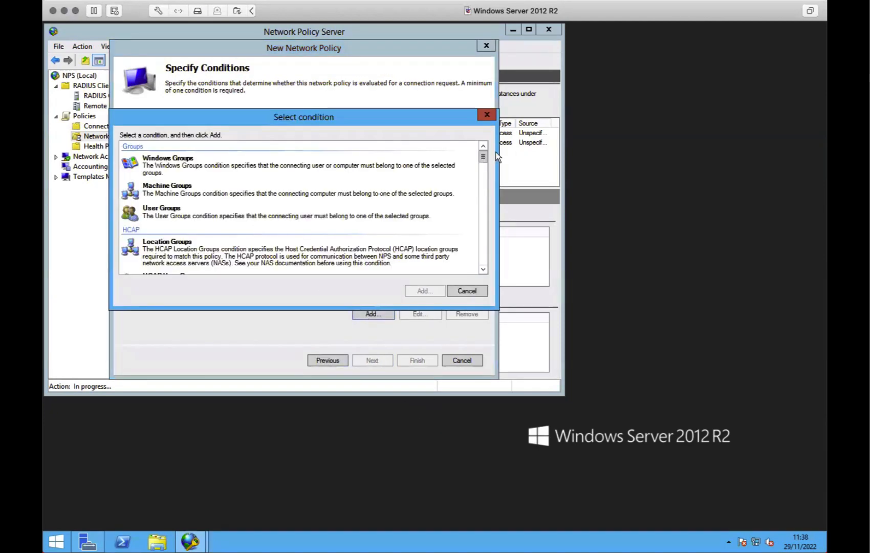
drag(485, 155, 481, 211)
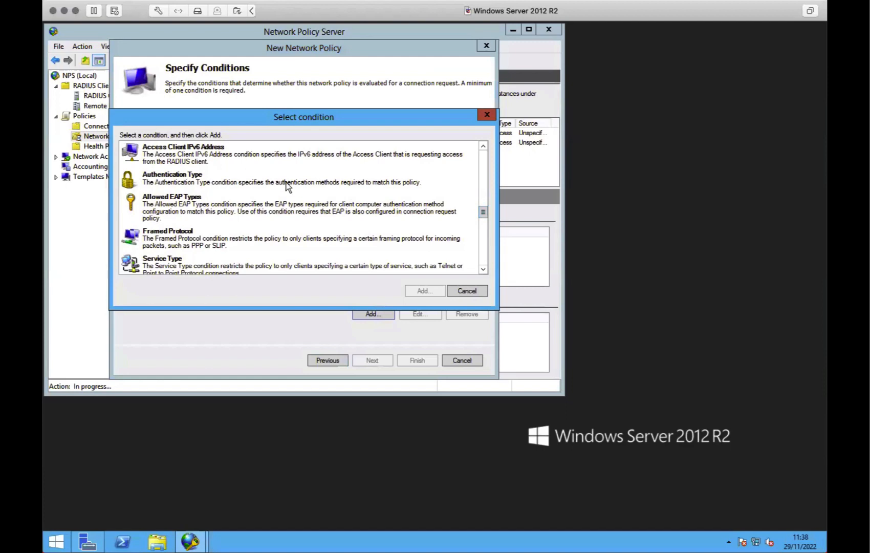
click(243, 207)
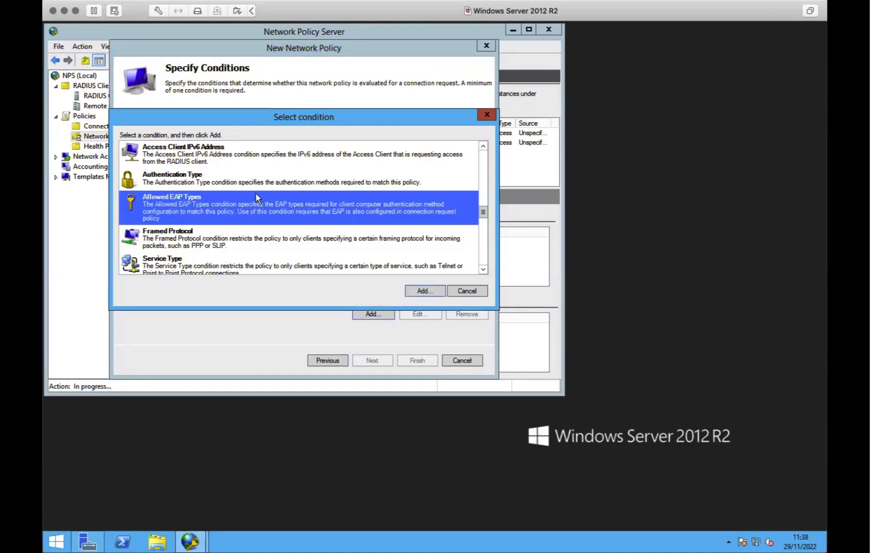
click(424, 291)
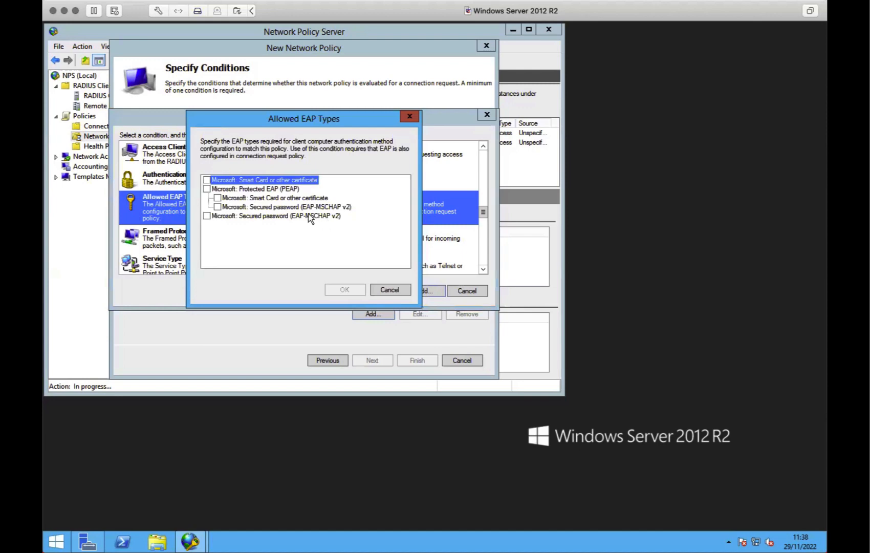
click(395, 290)
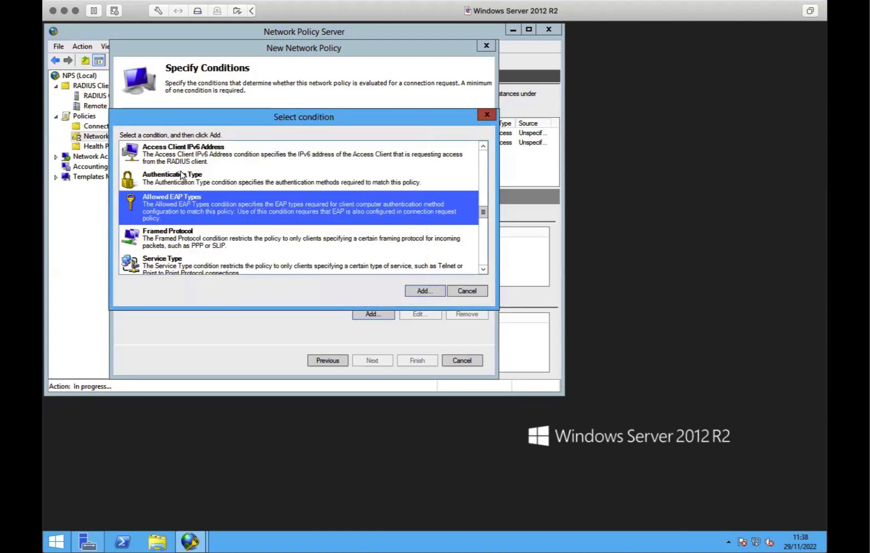
Step: Add an Authentication Type condition that requires EAP or PEAP to the network policy
key(Up)
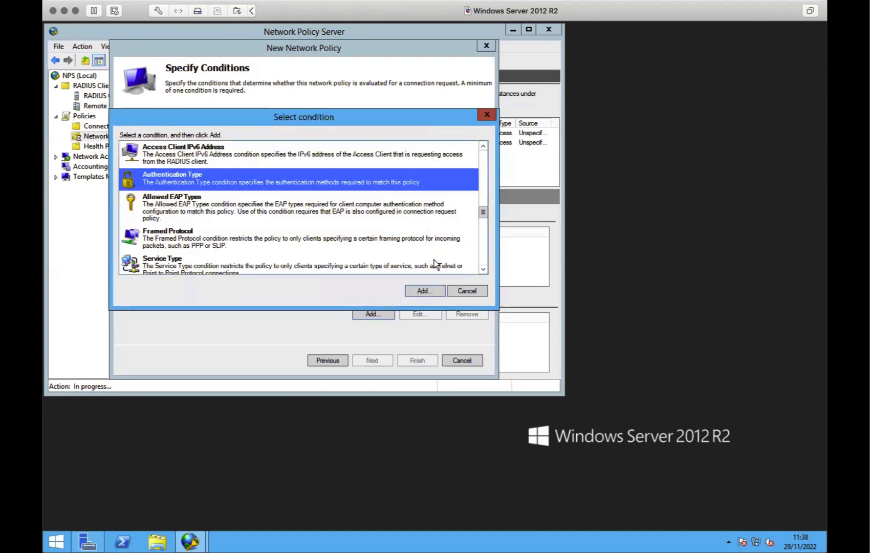
click(420, 290)
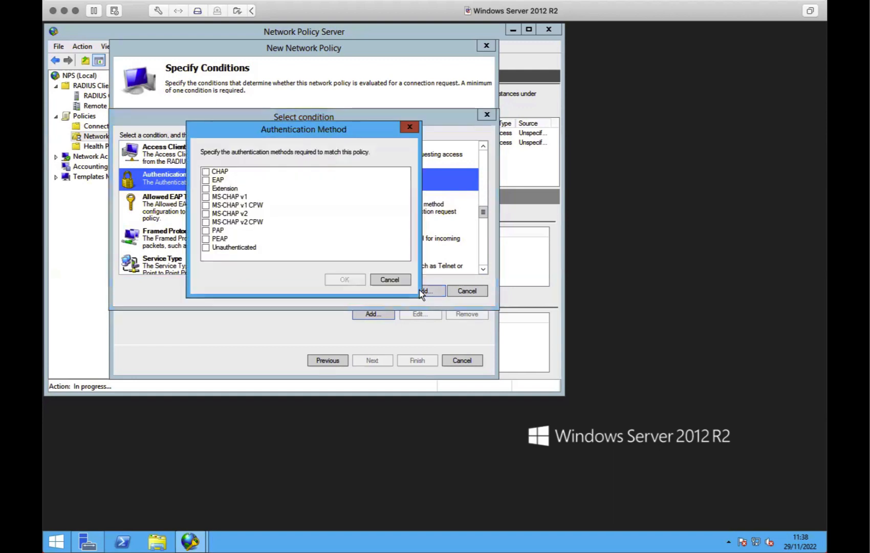
click(207, 180)
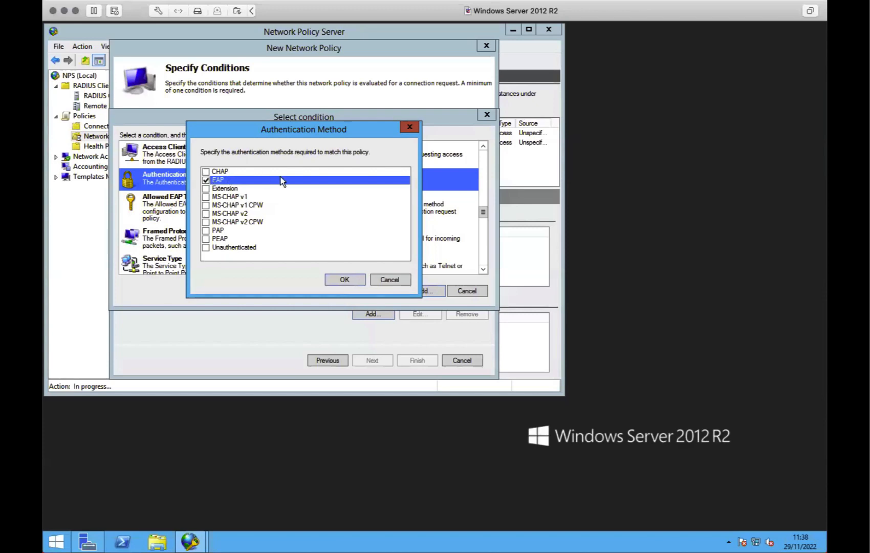
click(206, 239)
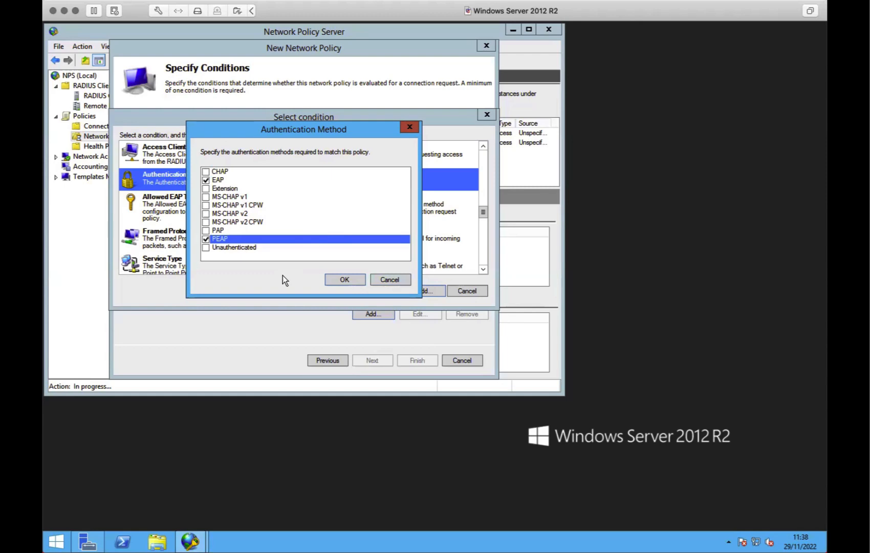
click(342, 279)
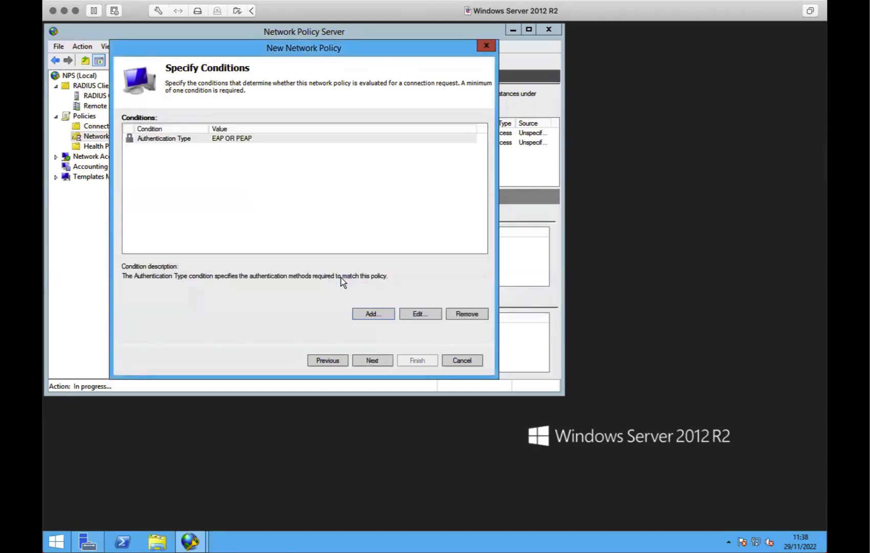
Step: Keep the policy's permission at Access granted and disable the MS-CHAP-v2 and MS-CHAP less secure authentication methods
click(374, 360)
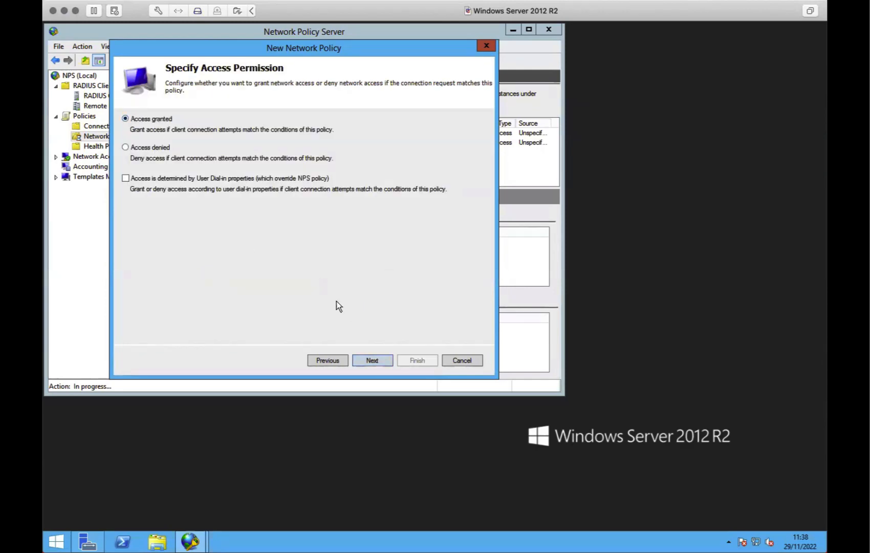
click(373, 358)
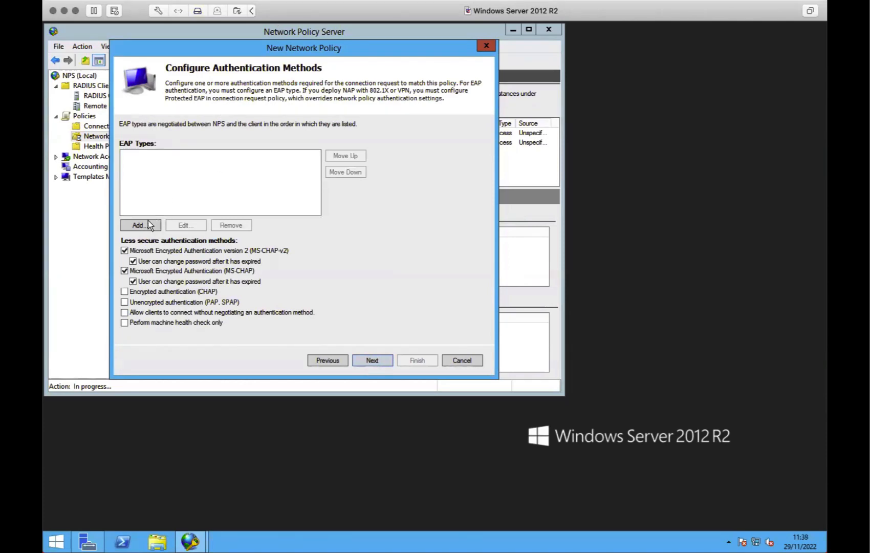
click(124, 250)
click(123, 271)
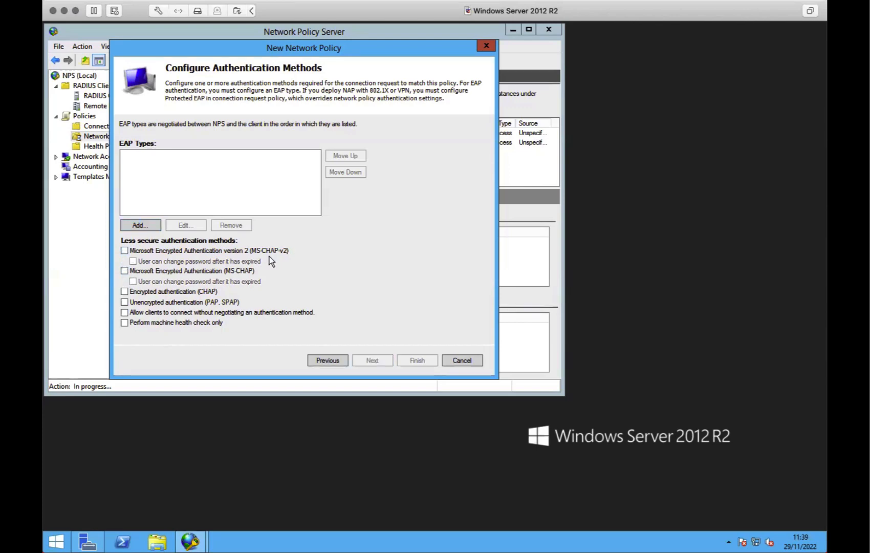
Step: Add Microsoft: Protected EAP (PEAP) as the EAP type and edit its properties, using the certificate issued to eduroam.domain.ac.uk
click(135, 222)
click(278, 189)
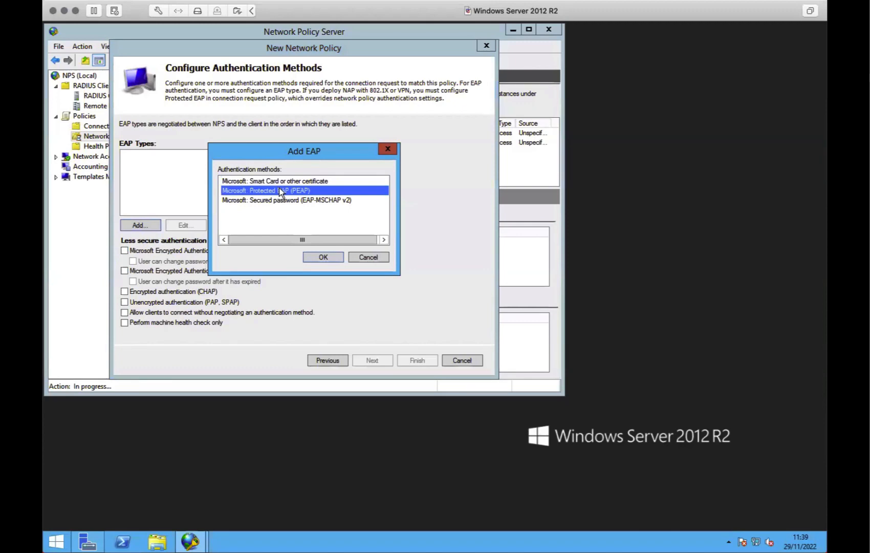
click(326, 256)
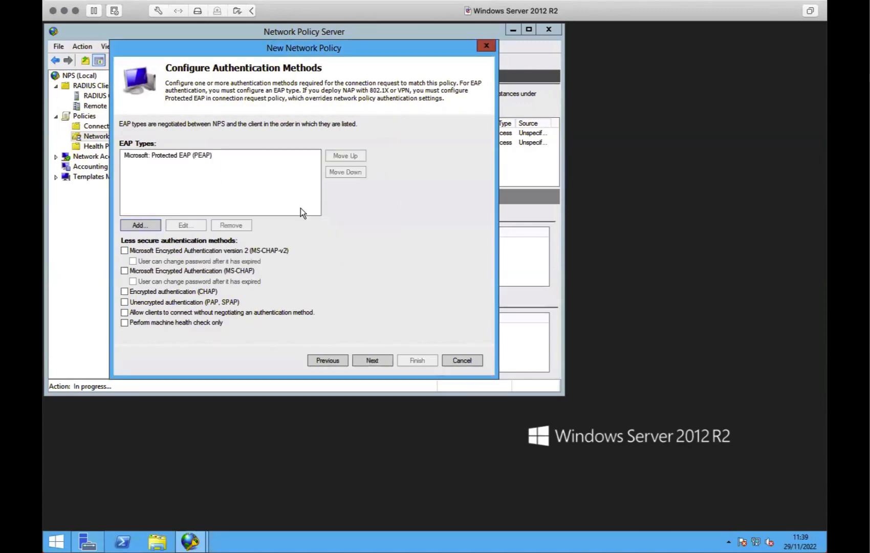
click(199, 154)
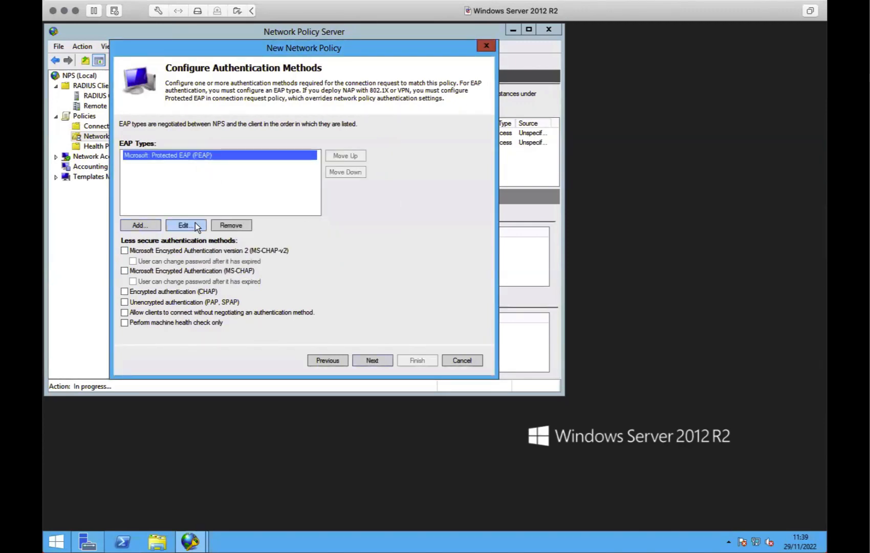
click(195, 226)
click(250, 119)
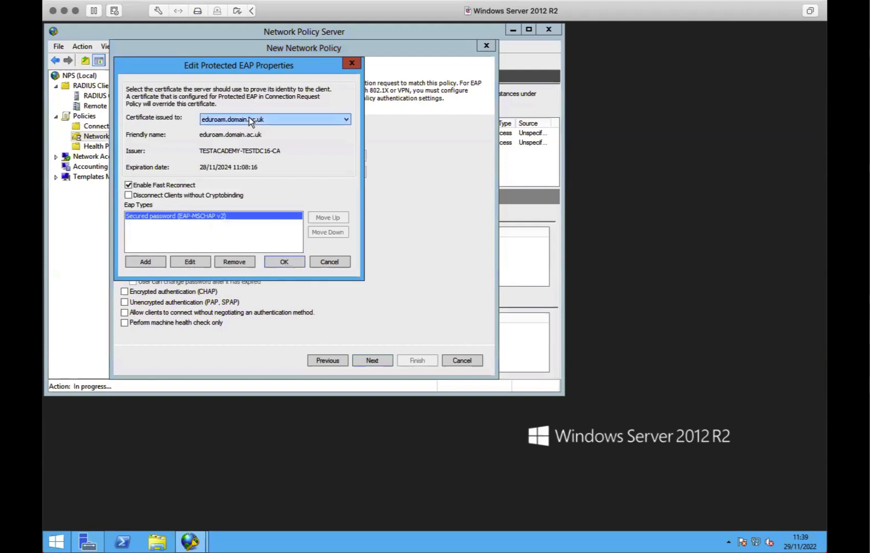
click(288, 146)
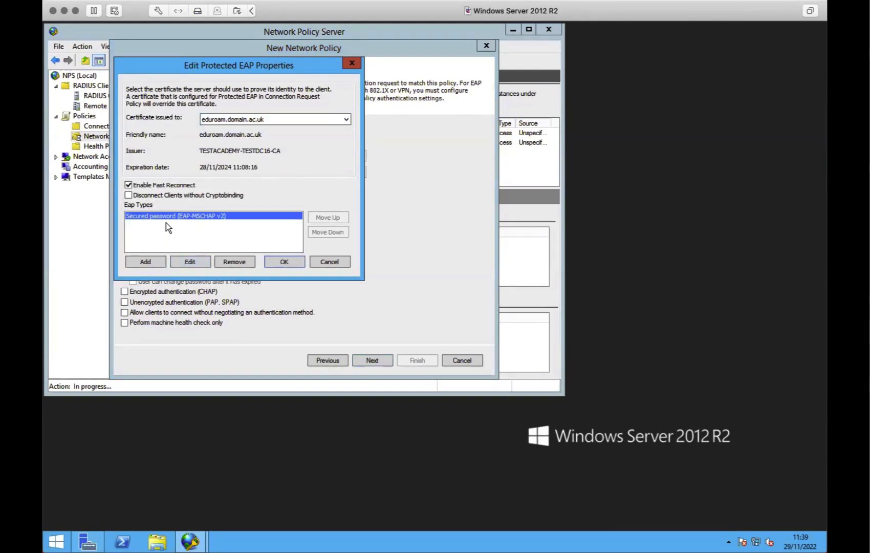
Step: Set the number of authentication retries for Secured password (EAP-MSCHAP v2) to 0 and accept the Protected EAP properties
click(193, 260)
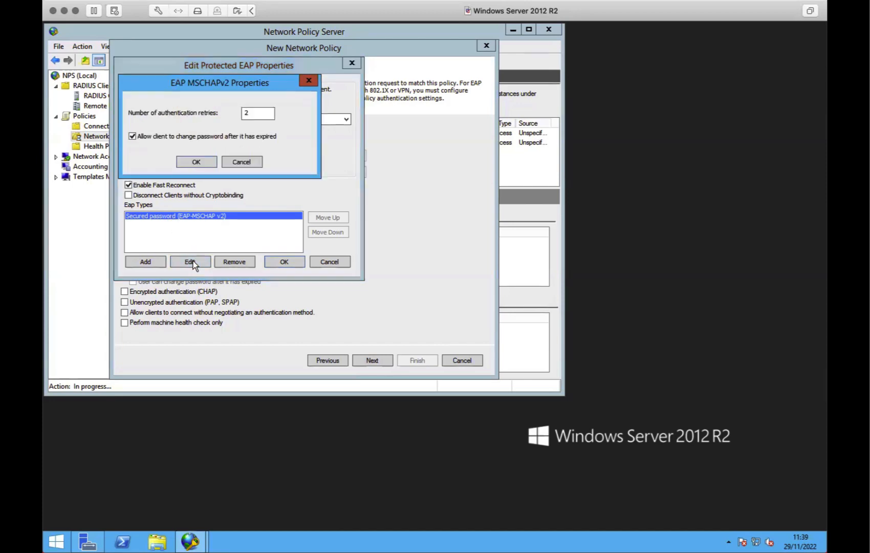
double_click(260, 118)
text(0)
click(218, 136)
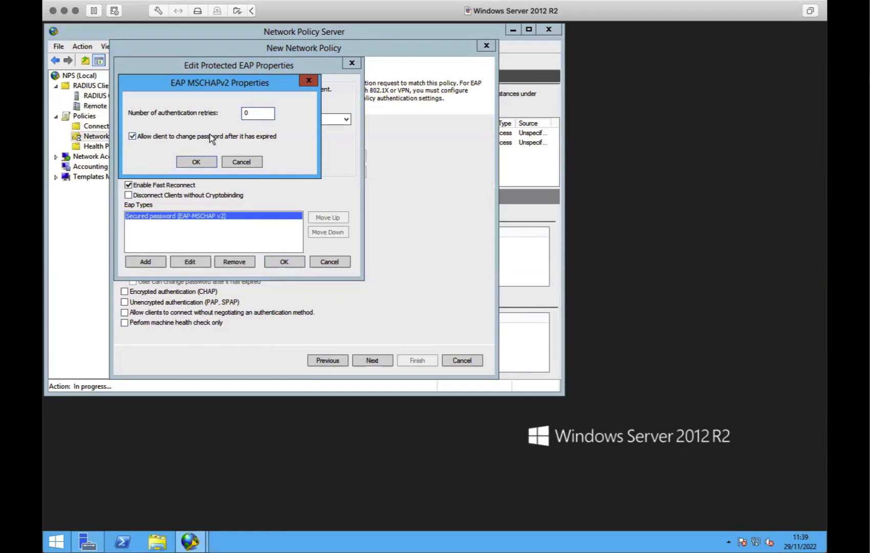
click(197, 162)
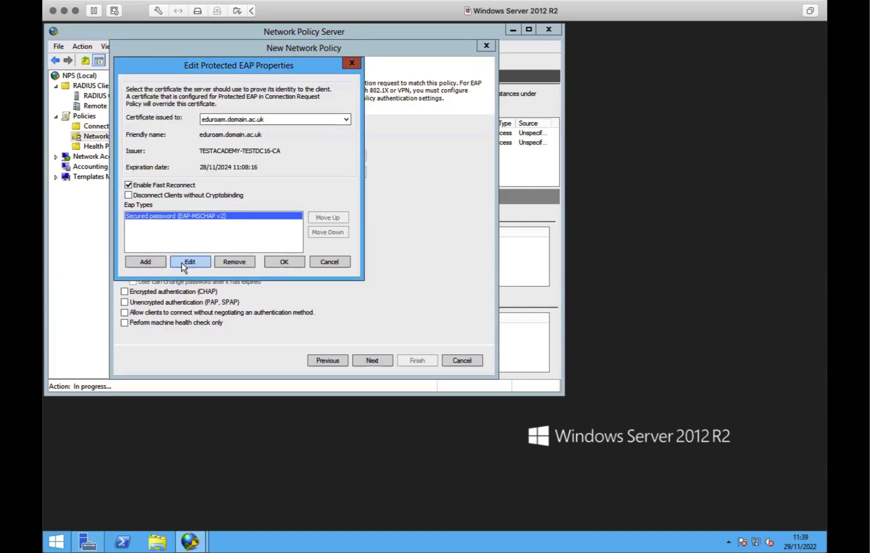
click(141, 261)
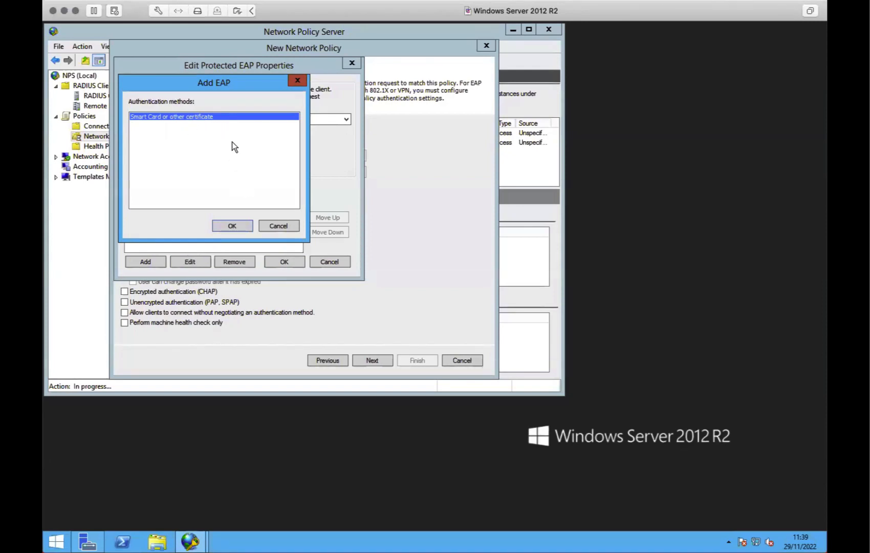
click(281, 225)
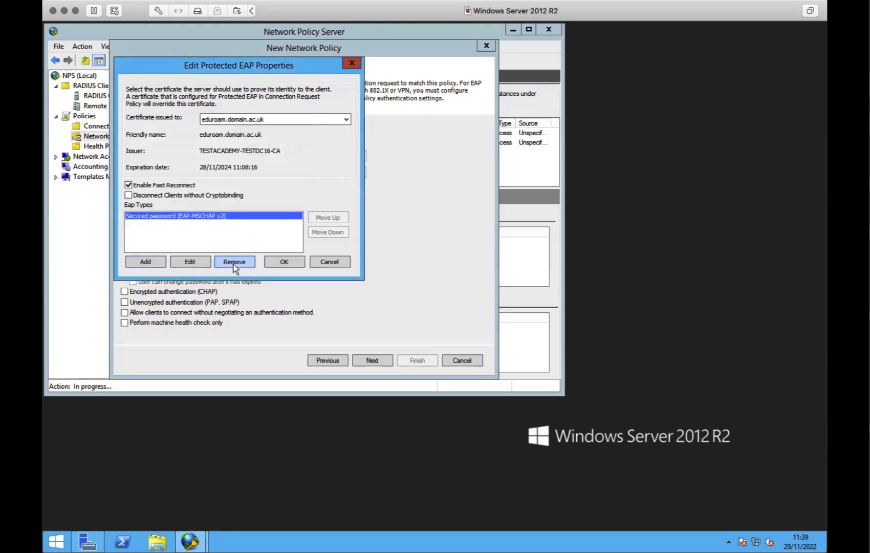
click(289, 263)
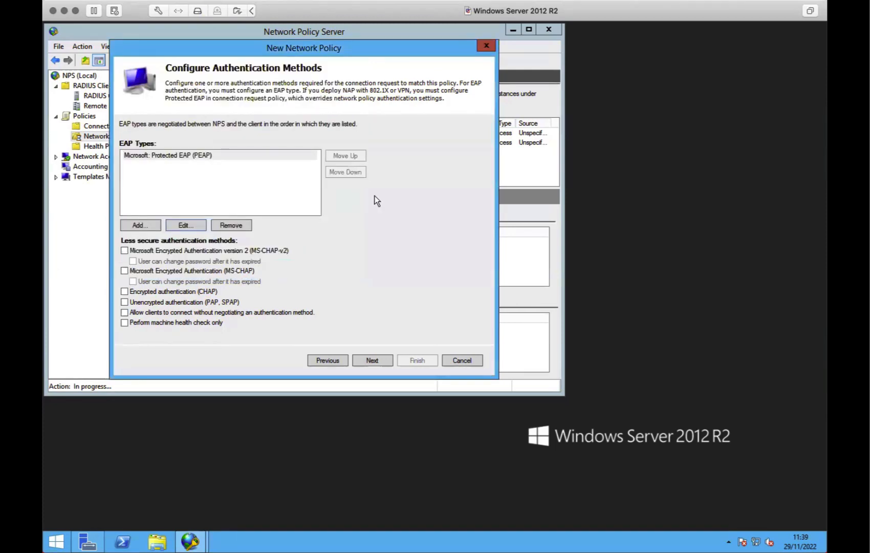
Step: Review the policy's Session Timeout, Called Station ID, Day and time restrictions and NAS Port Type constraints without configuring any
click(373, 360)
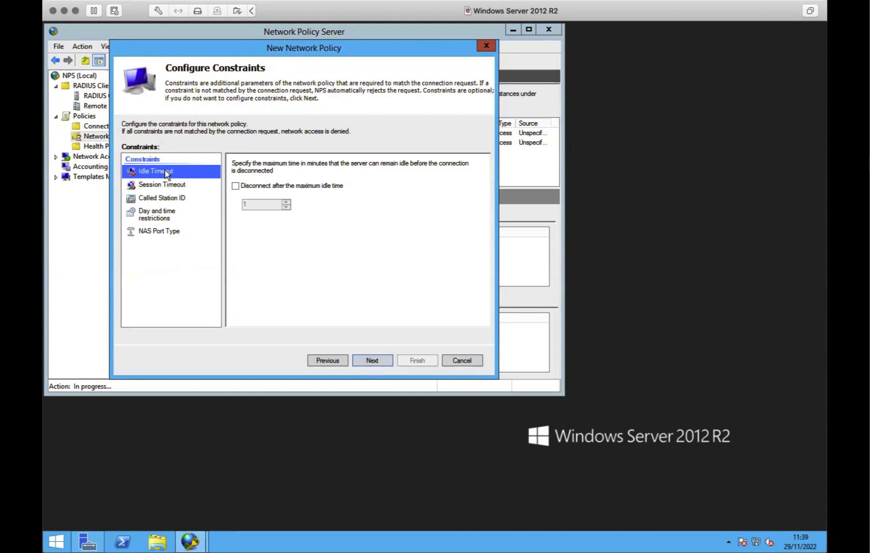
click(165, 184)
click(165, 198)
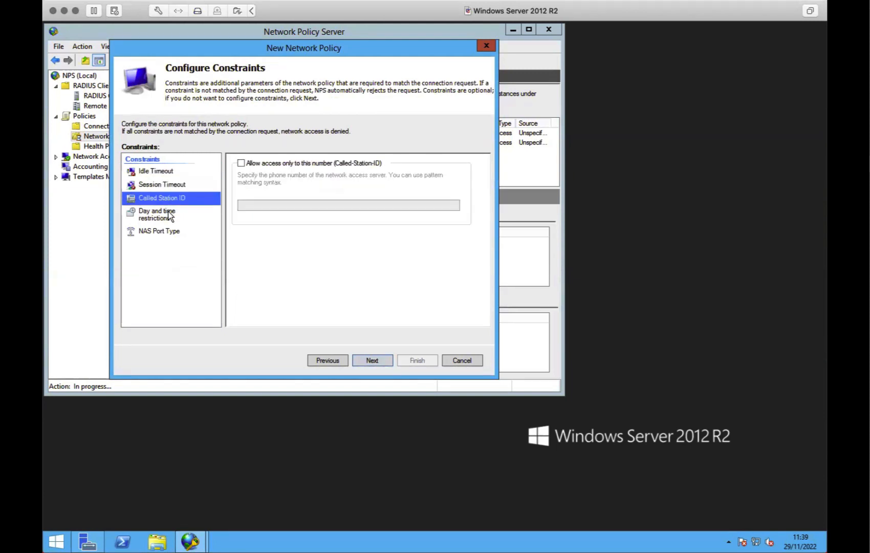
click(165, 215)
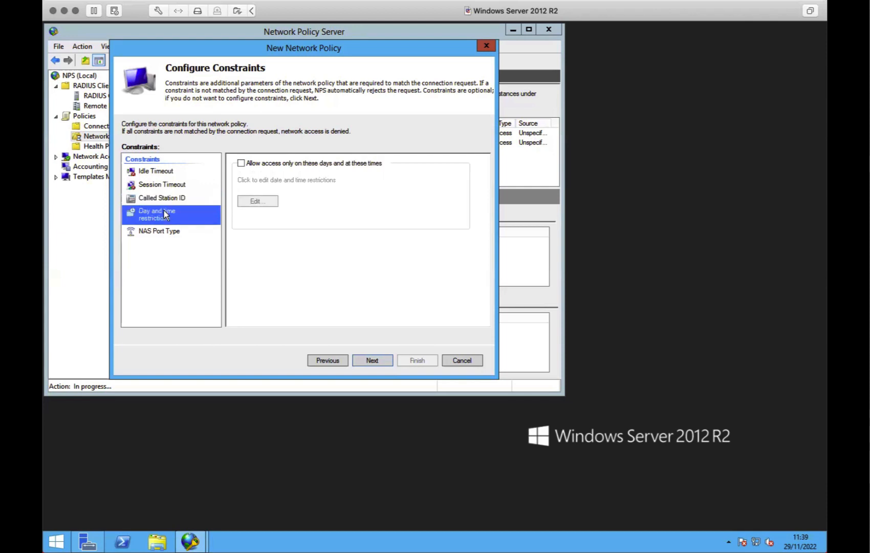
click(166, 232)
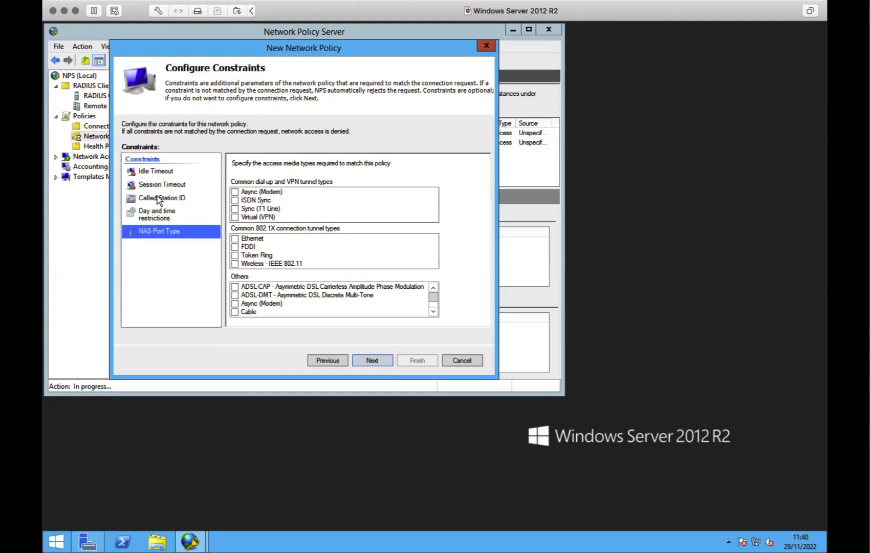
click(182, 199)
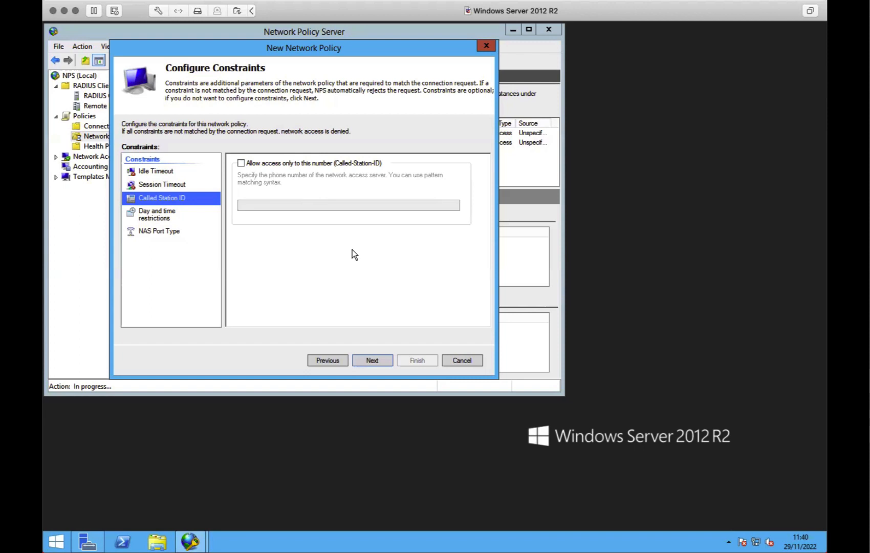
Step: Review the network policy's RADIUS attributes, Network Access Protection, Multilink and IP Filters settings without configuring any
click(384, 359)
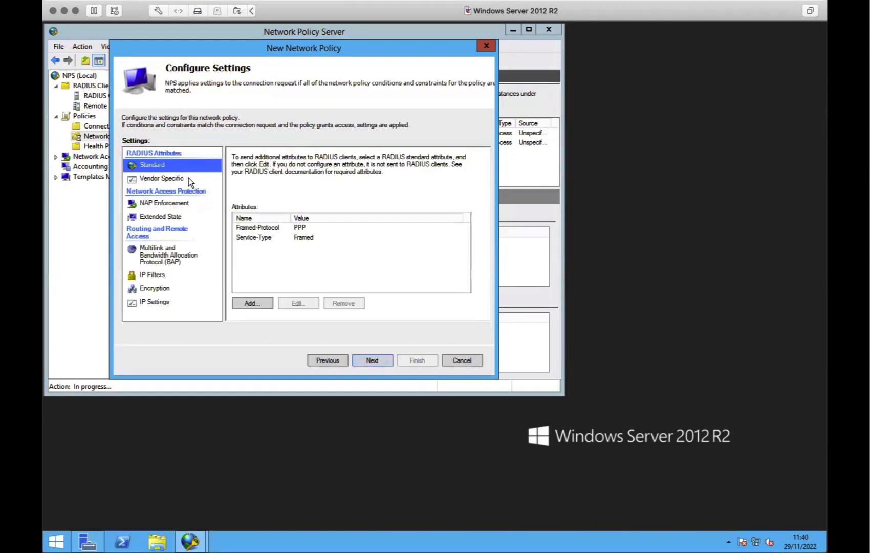
click(166, 178)
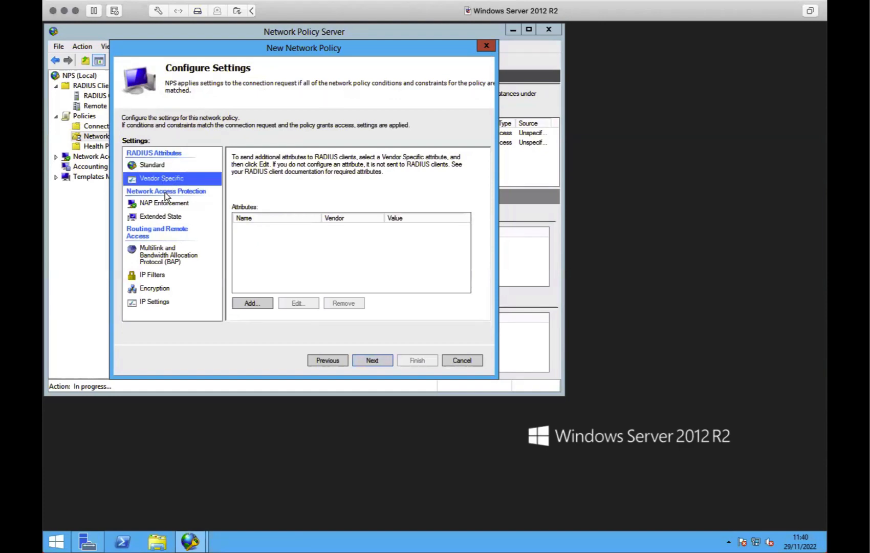
click(169, 203)
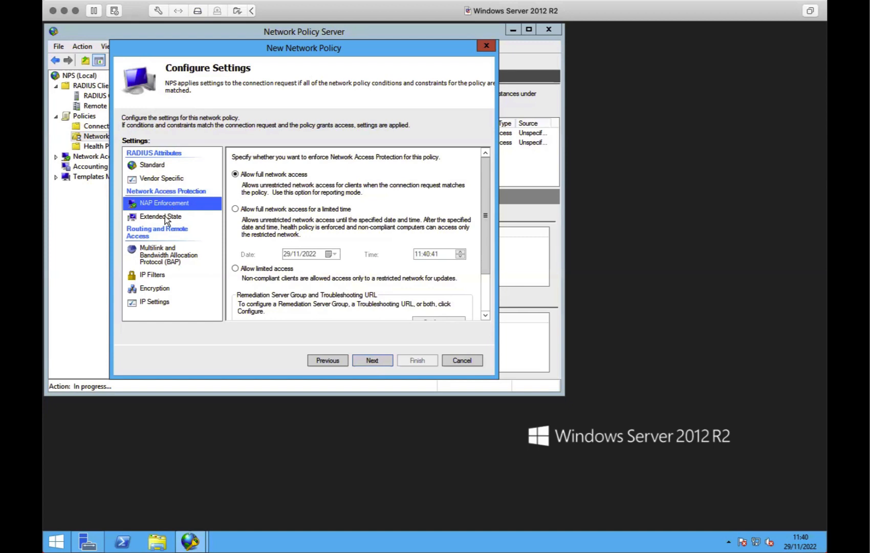
click(164, 216)
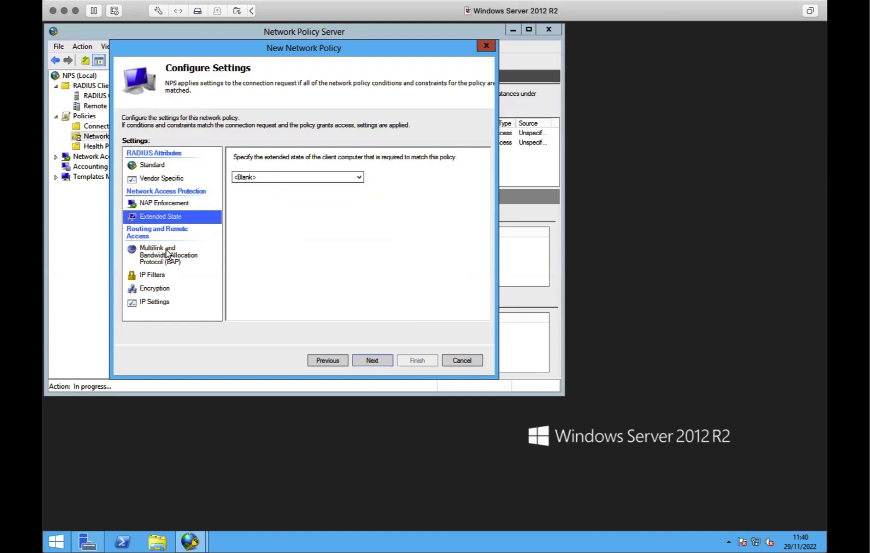
click(167, 253)
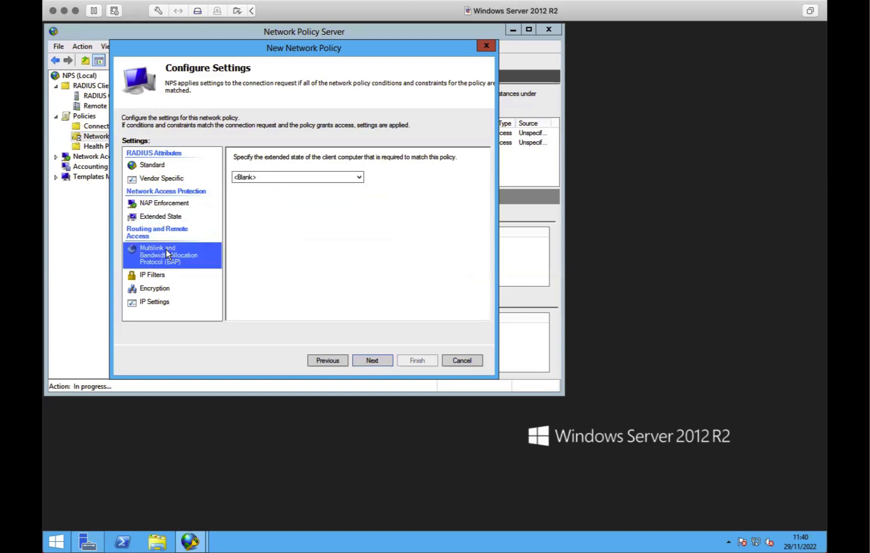
click(161, 278)
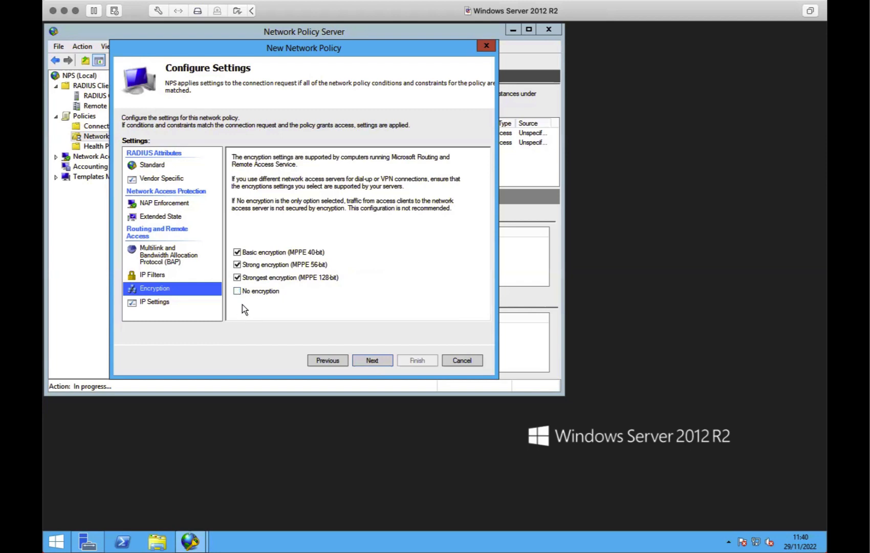
Step: Disable Basic encryption (MPPE 40-bit) for the policy and finish creating the Allow Access for eduroam network policy
click(237, 252)
click(370, 360)
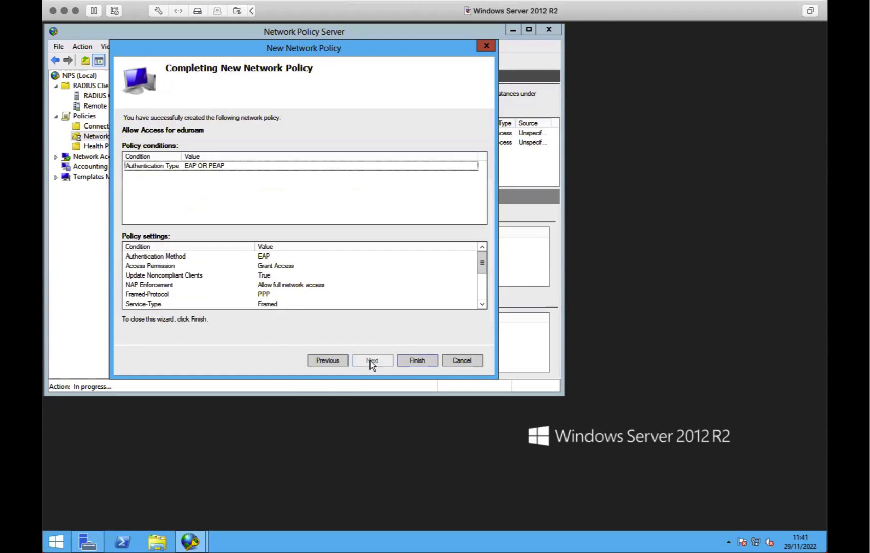
click(416, 360)
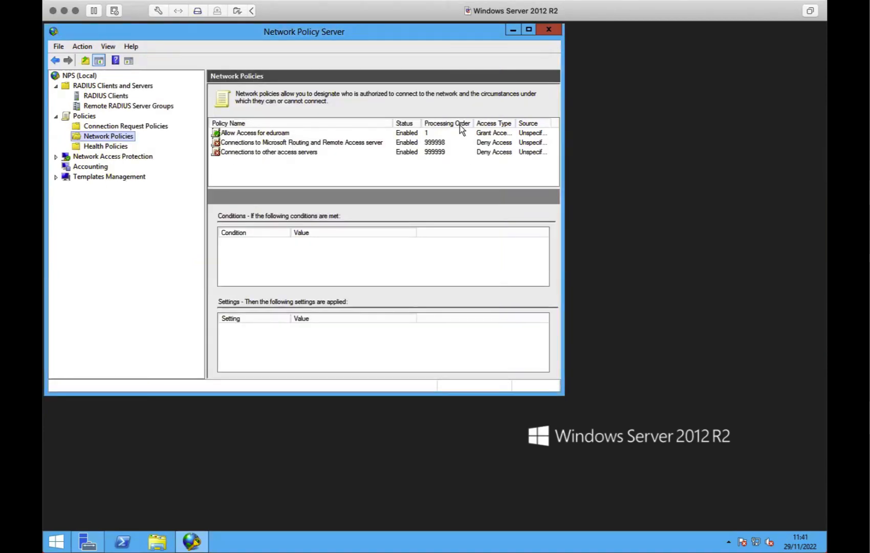
Step: Examine the processing order, conditions and settings of the Local Users On Campus and eduroam Users On Campus connection request policies
click(106, 146)
click(110, 136)
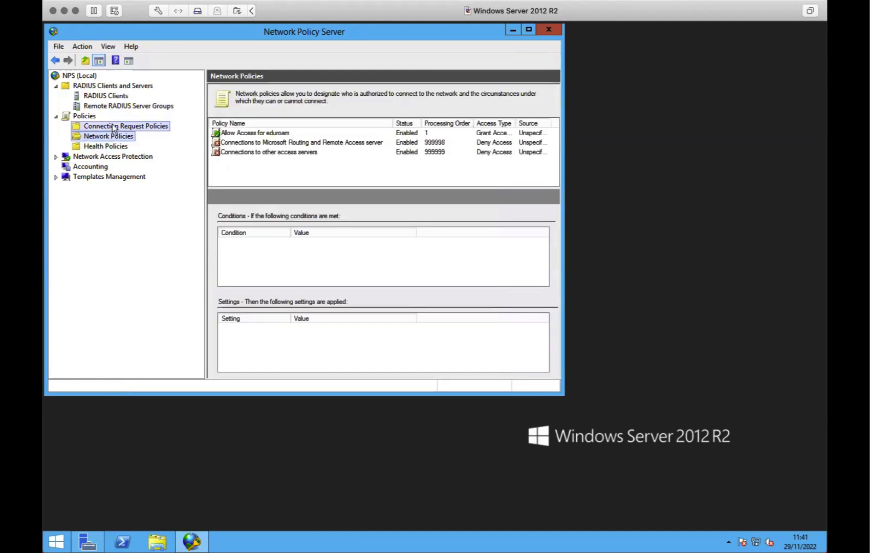
click(113, 129)
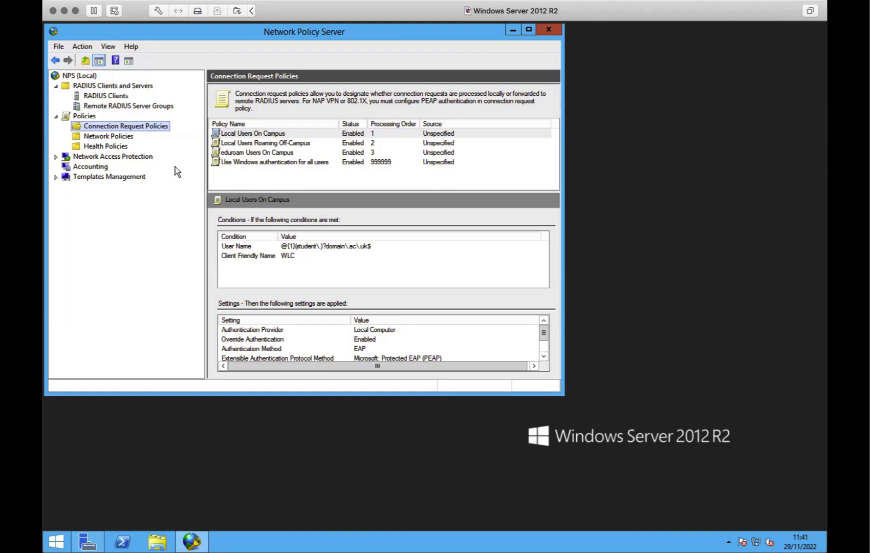
click(251, 152)
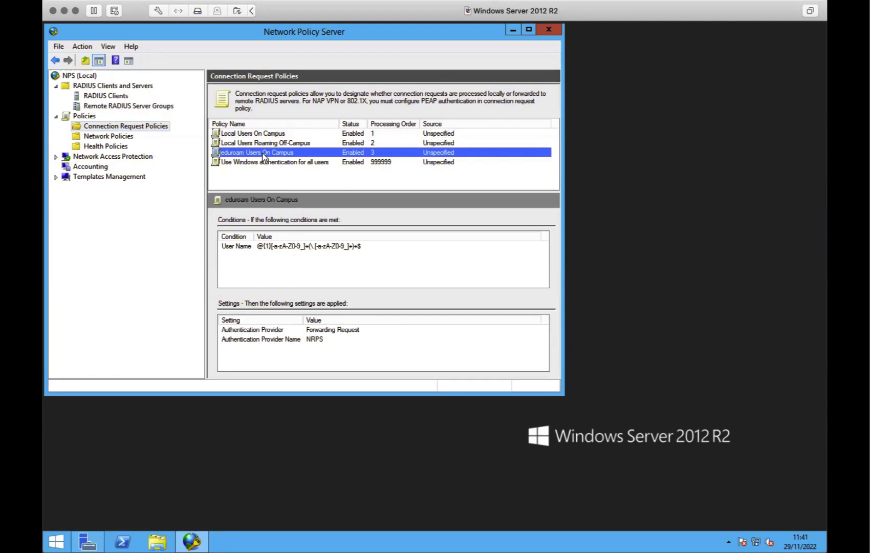
click(239, 135)
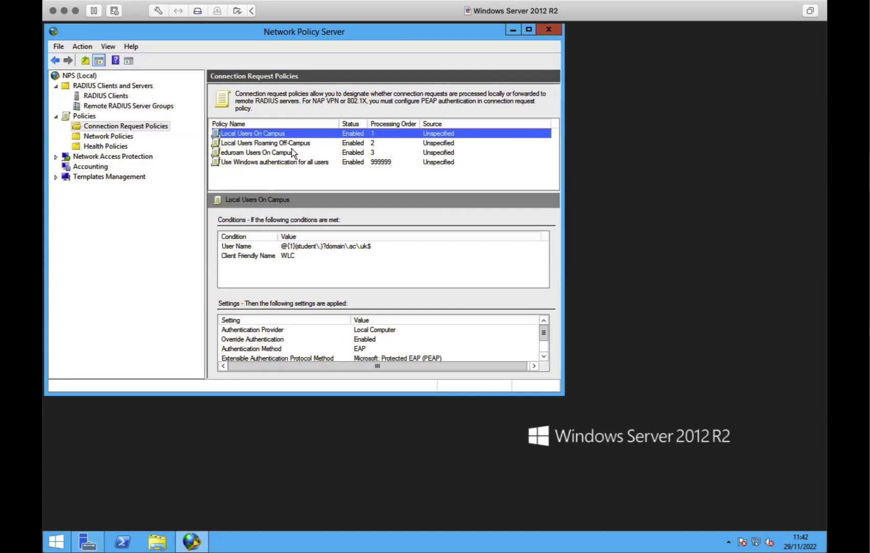
click(271, 152)
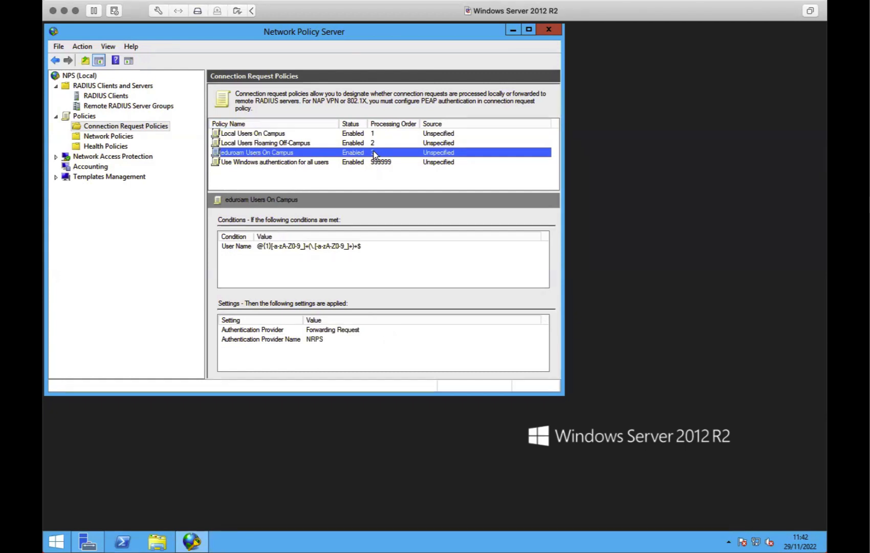
click(243, 134)
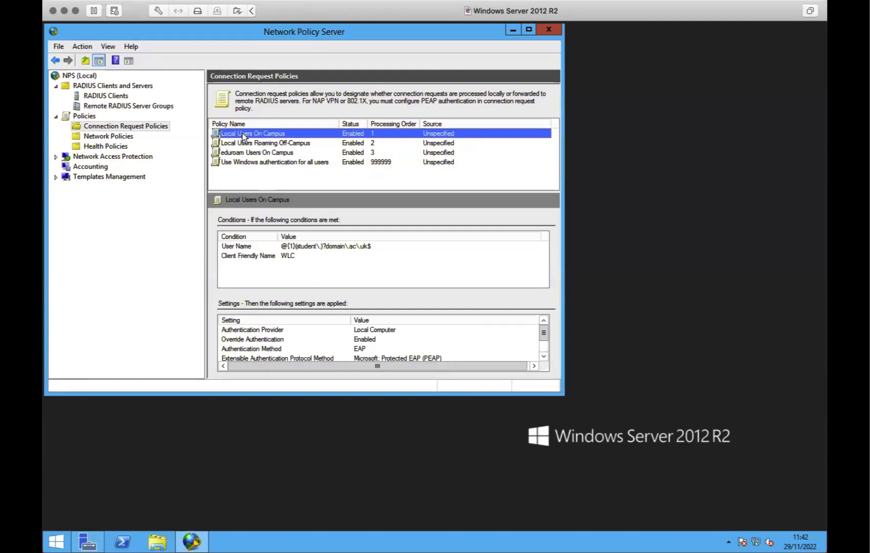